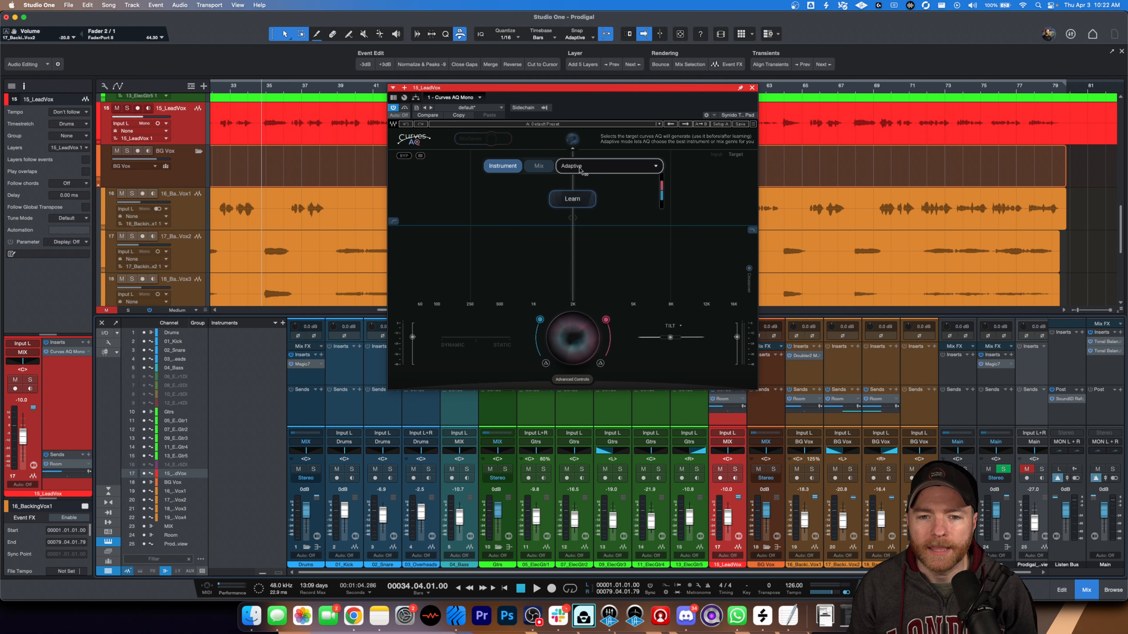
- Examine the target curve lists for Instrument and Mix modes on the lead vocal EQ, ending in Instrument mode with Adaptive selected
left_click(592, 172)
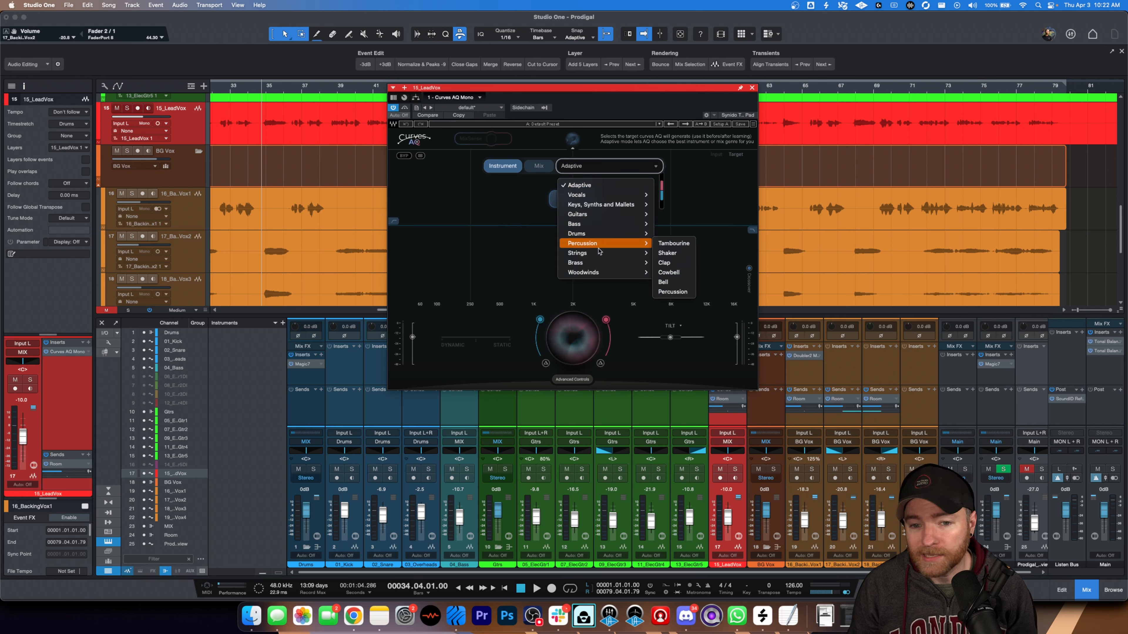
mouse_move(614, 246)
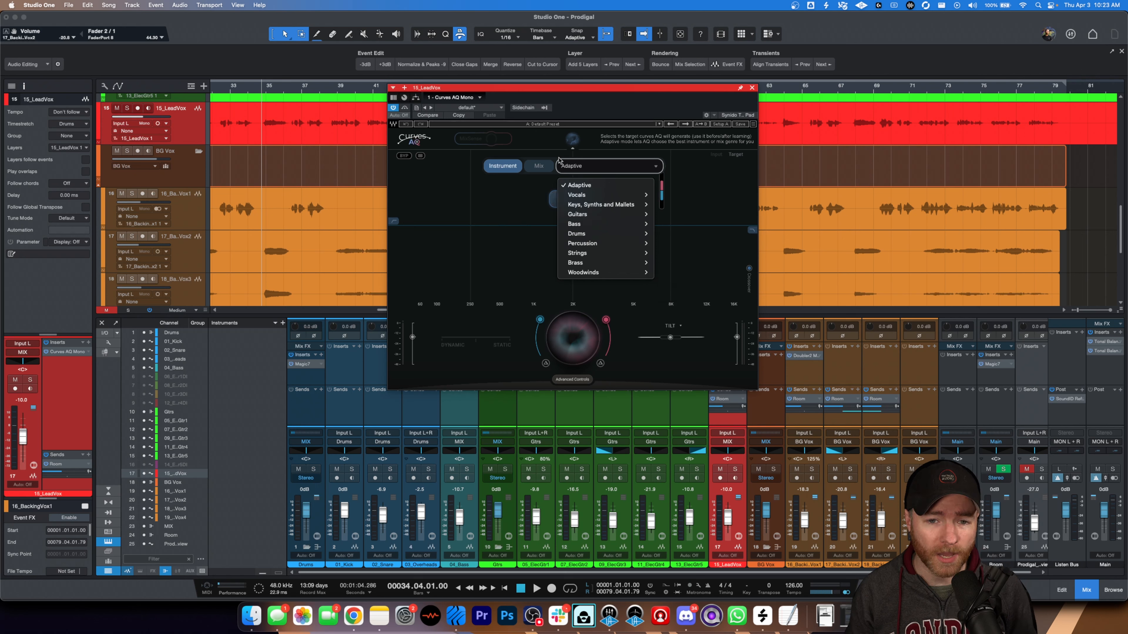
left_click(521, 195)
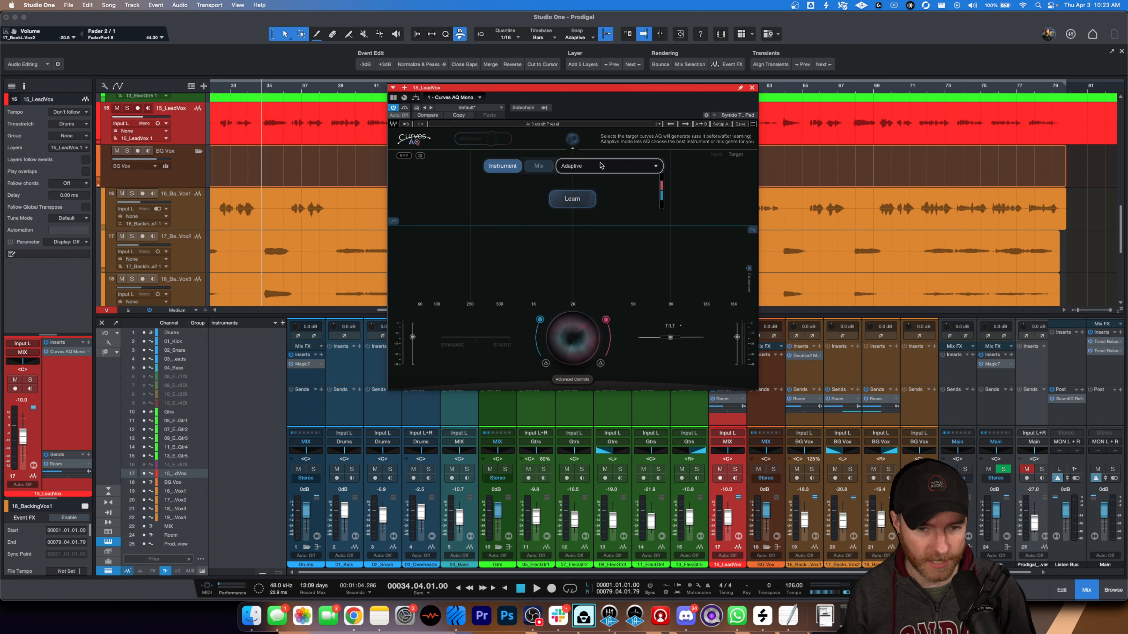
left_click(539, 168)
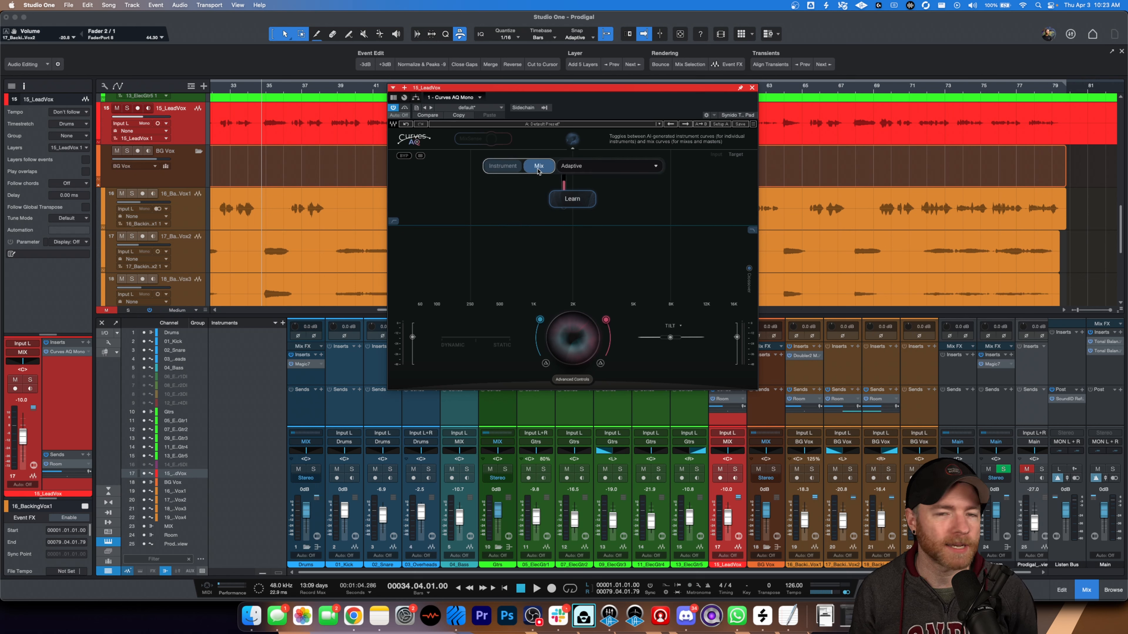
left_click(610, 167)
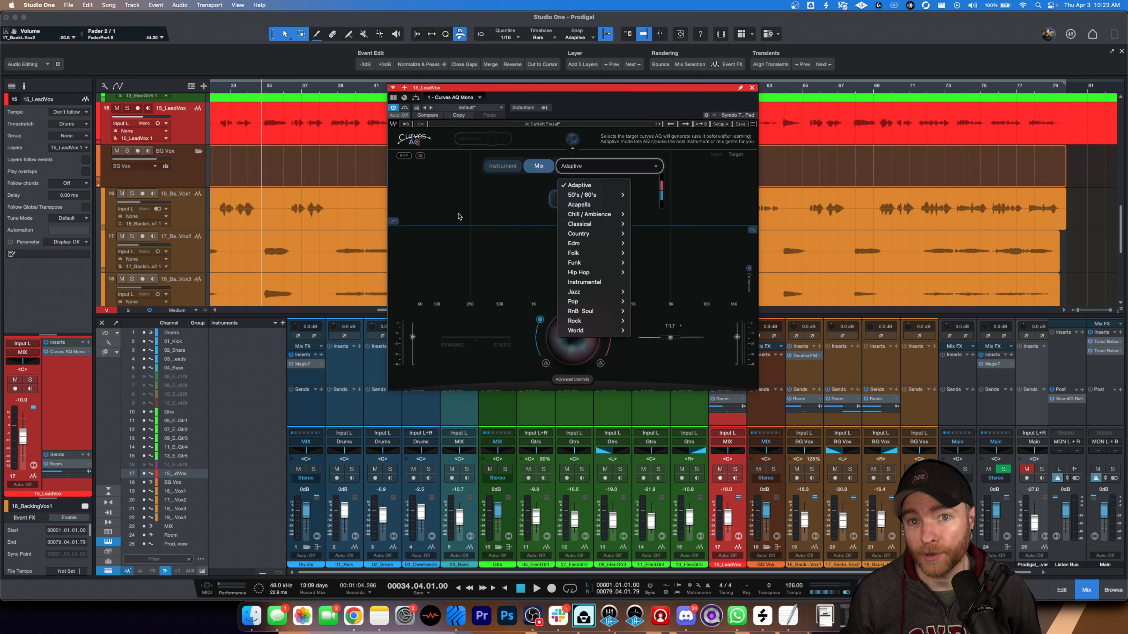
left_click(502, 166)
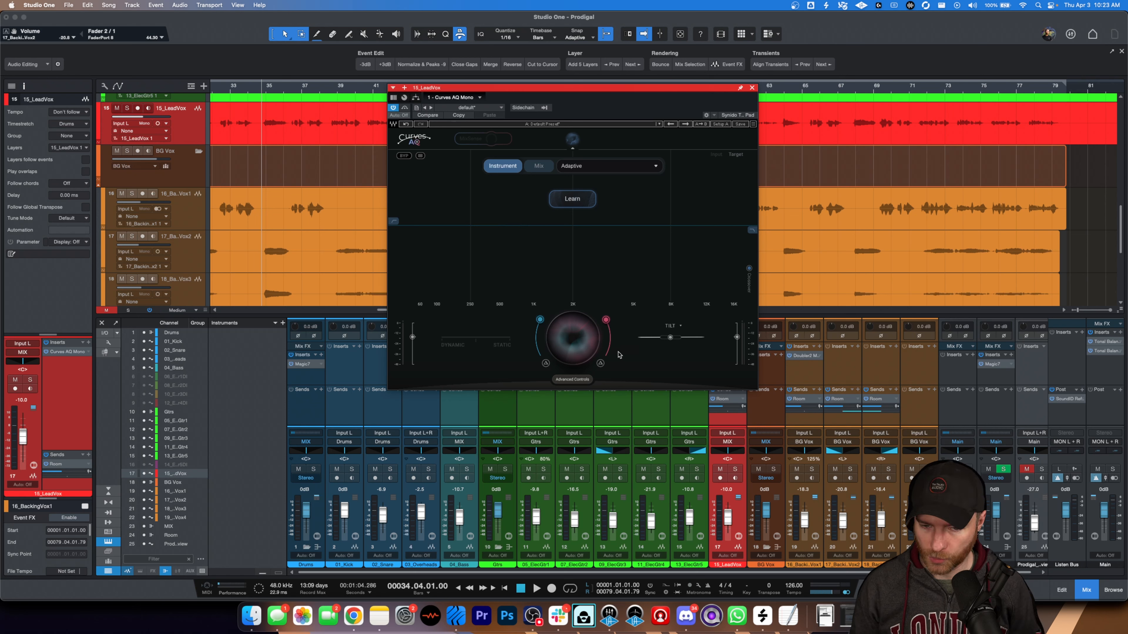
- Show the advanced controls and try the cut mix at 44 and the boost mix at 58, restoring both
left_click(580, 381)
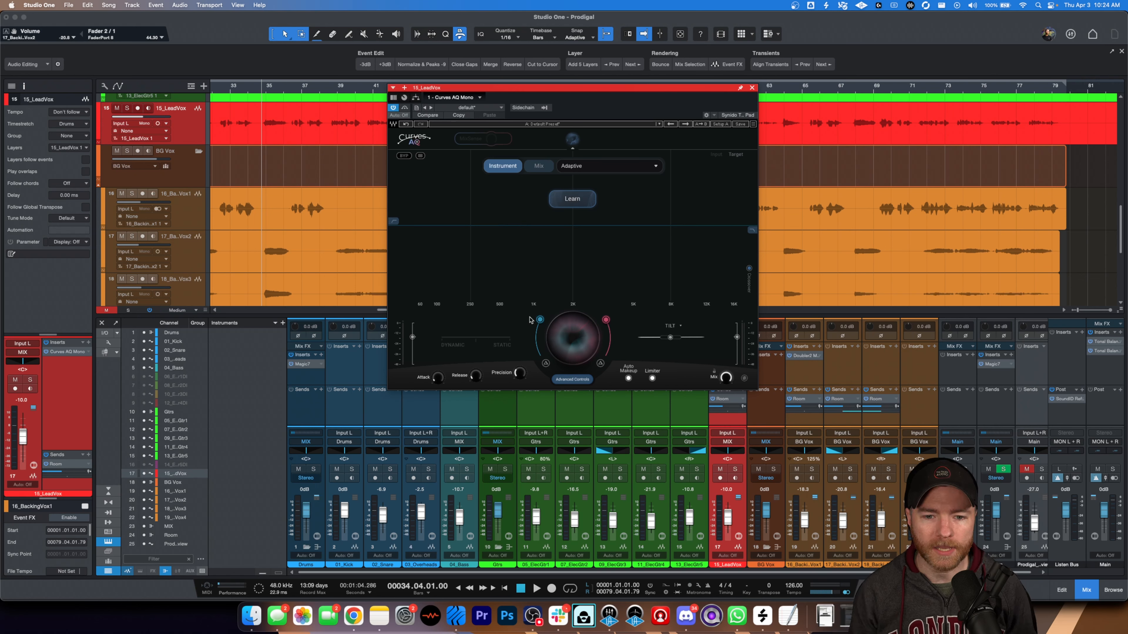
mouse_move(540, 321)
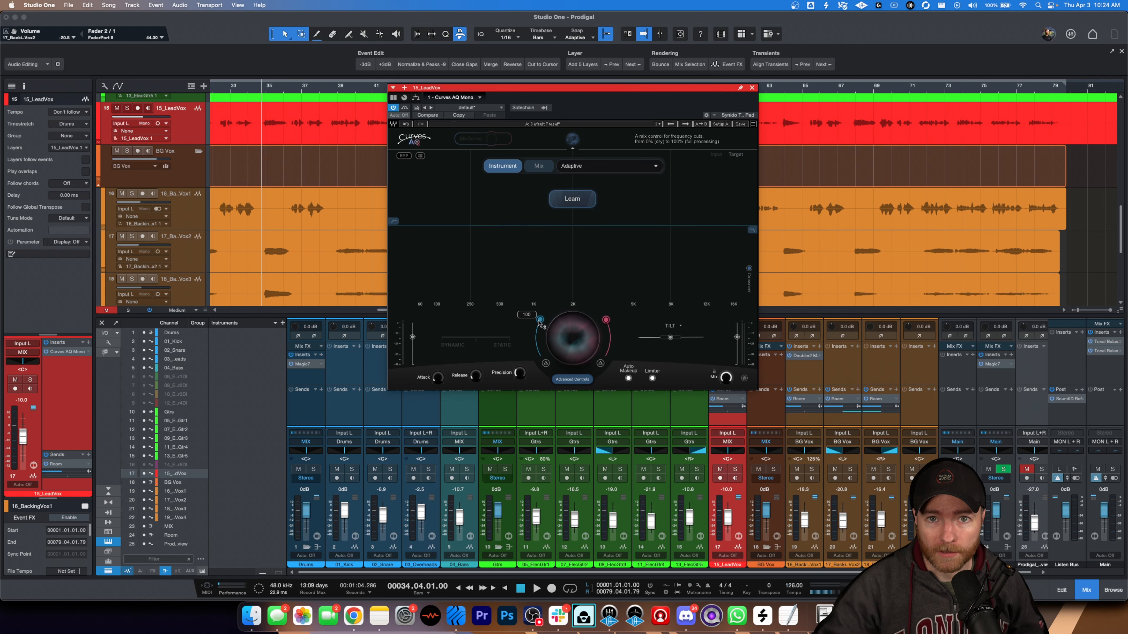
left_click_drag(540, 321, 535, 341)
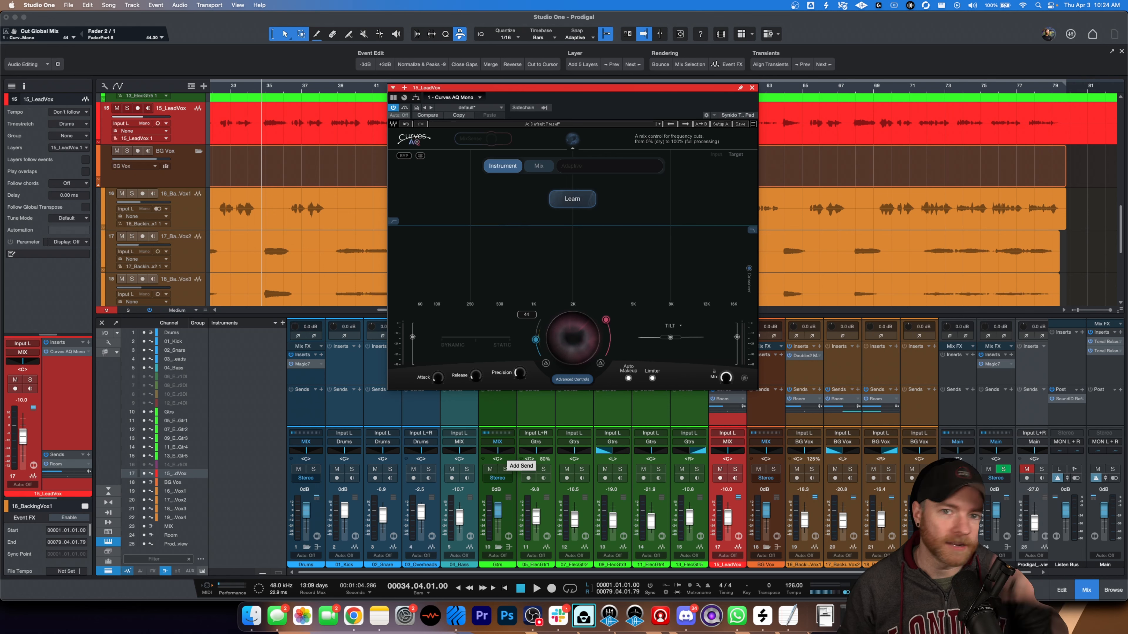
left_click_drag(536, 341, 606, 319)
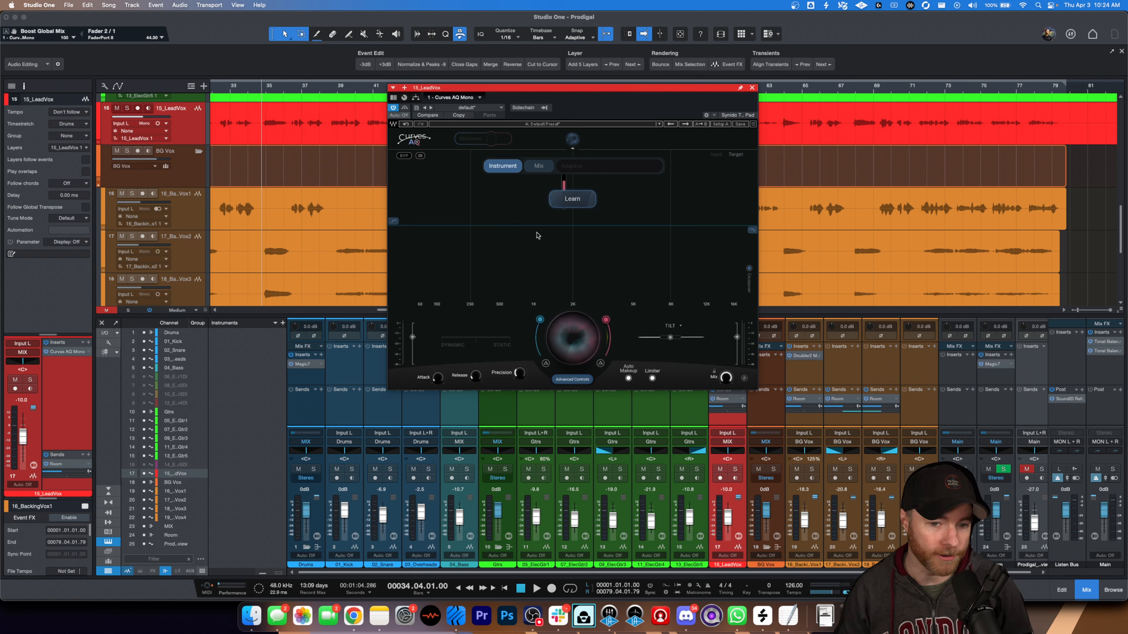
left_click_drag(607, 319, 611, 434)
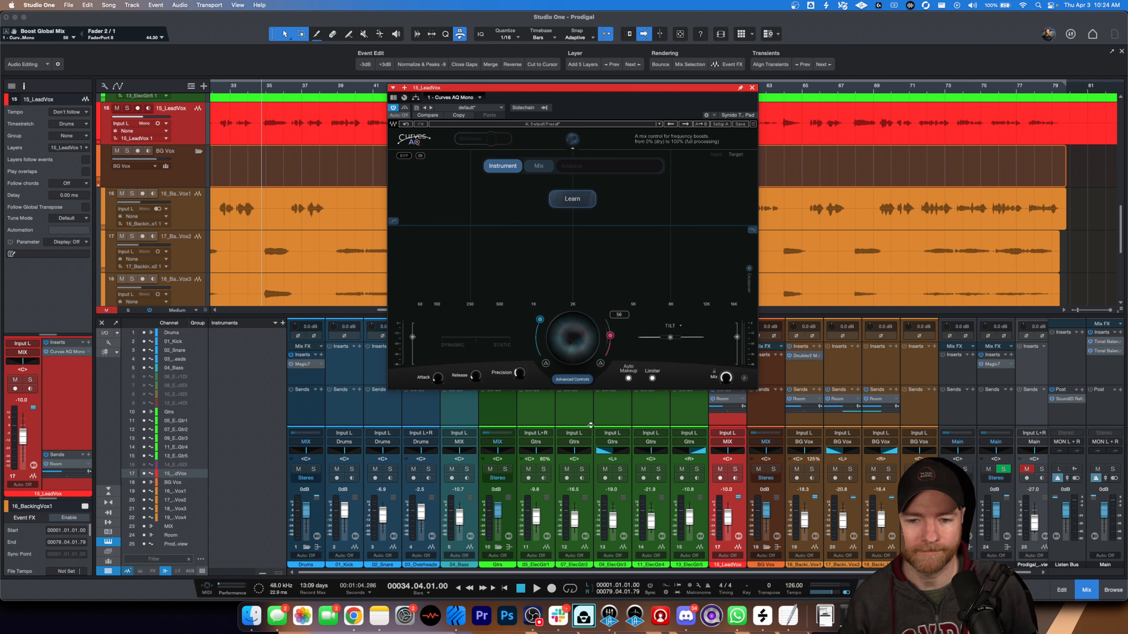
key("super+z")
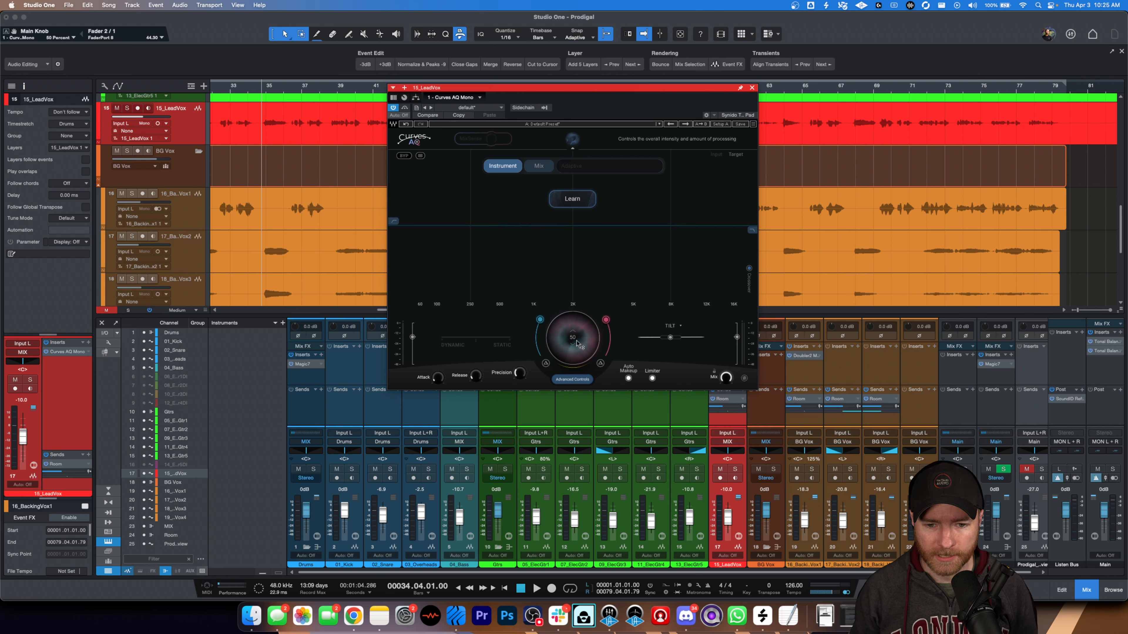
- Try the main processing amount at 84 percent and a tilted target curve, returning both controls to their starting positions
left_click_drag(576, 340, 576, 314)
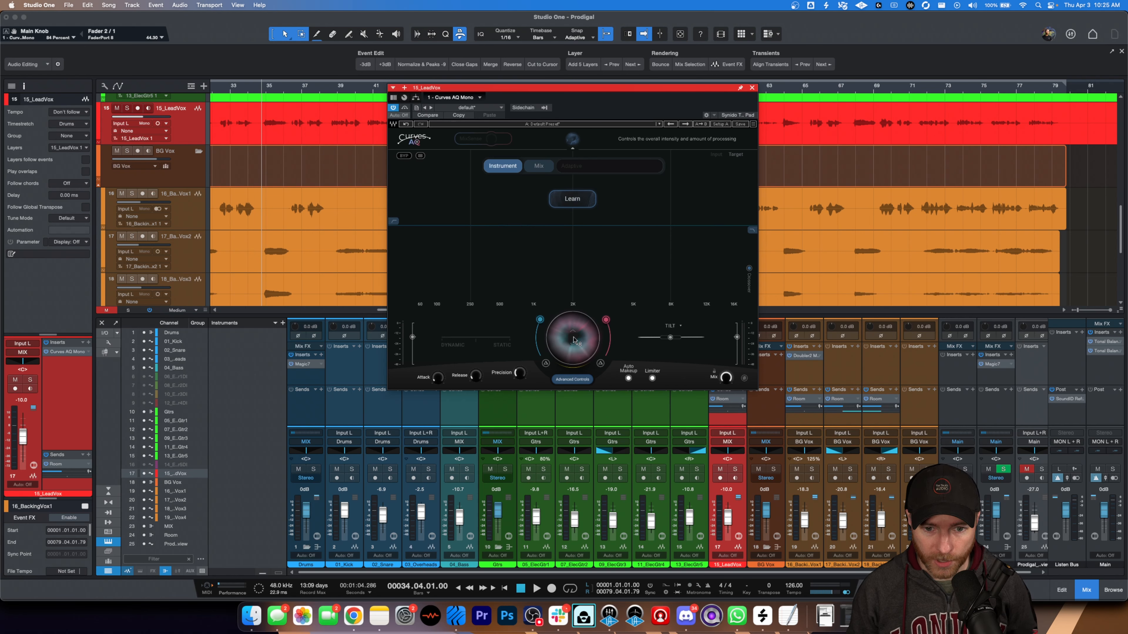
left_click_drag(574, 338, 556, 393)
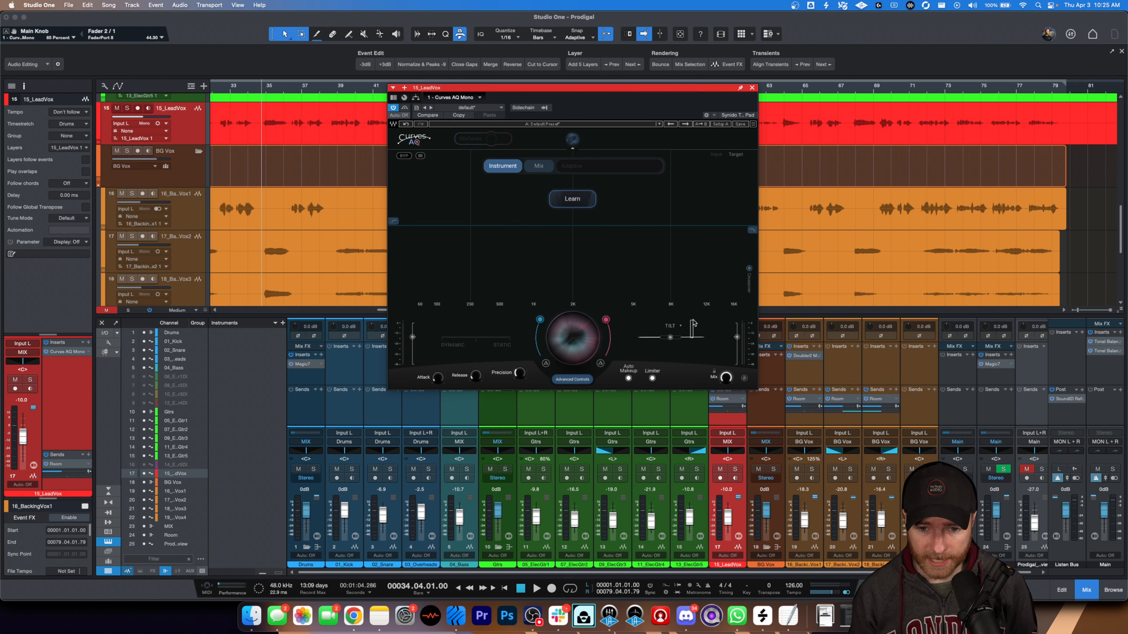
left_click_drag(670, 337, 688, 341)
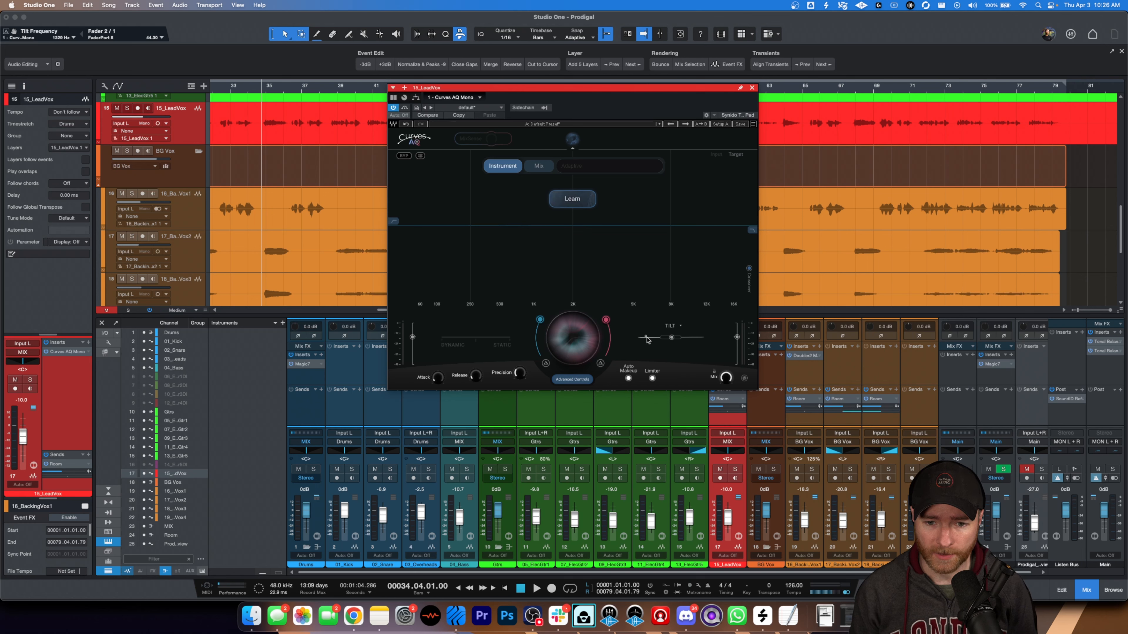
left_click_drag(672, 338, 674, 337)
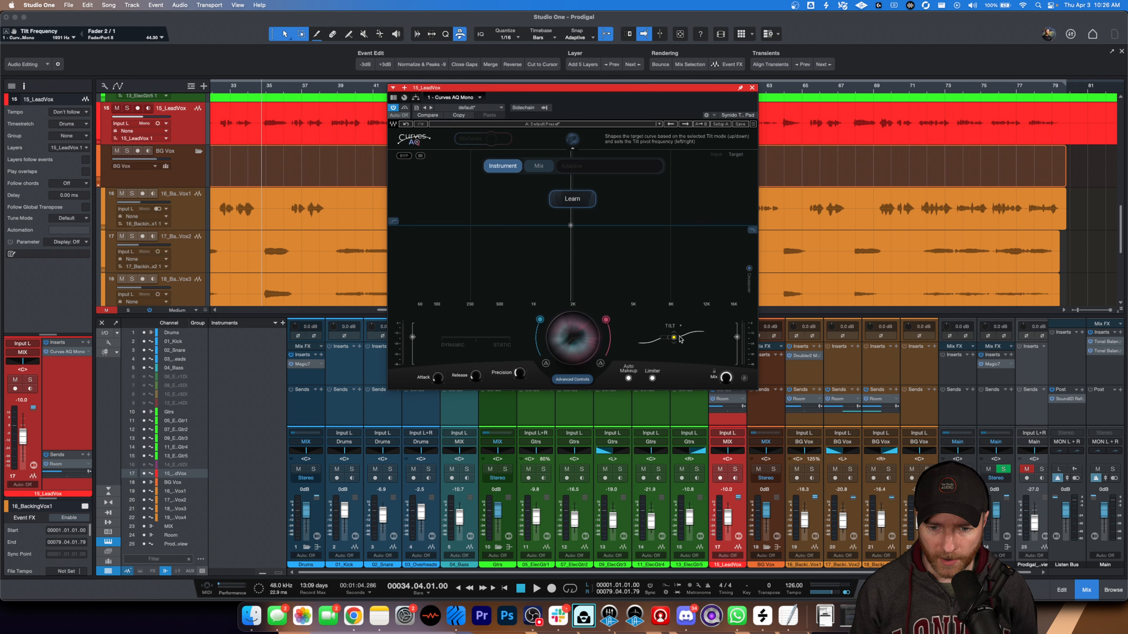
left_click_drag(680, 339, 671, 341)
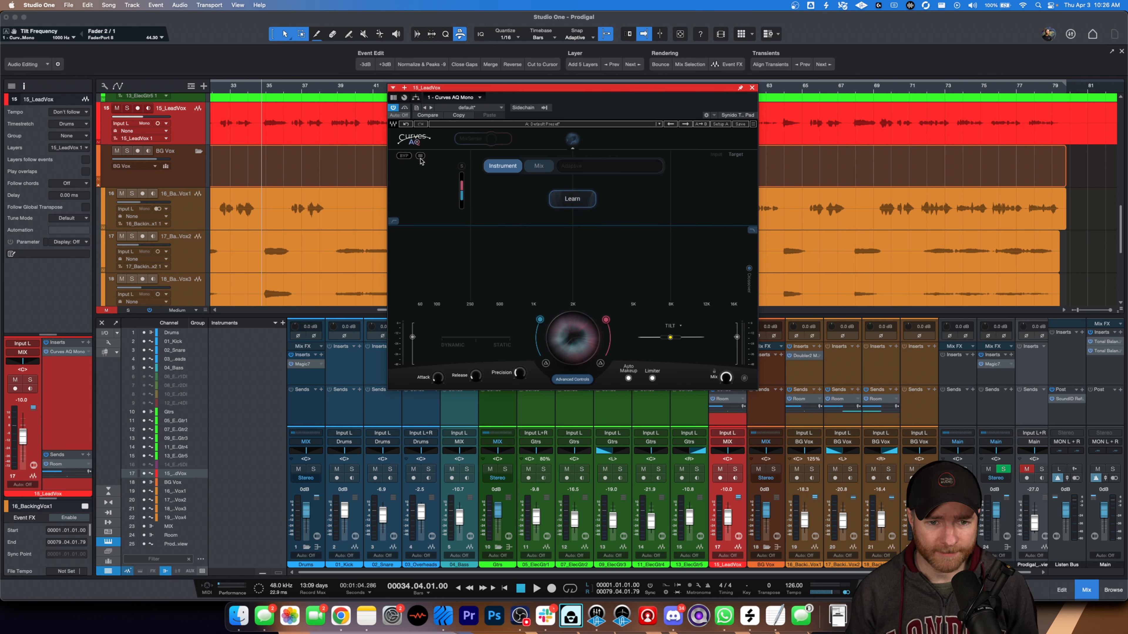
- Try the option beside the plug-in's bypass and the output limiter on the lead vocal
left_click(420, 156)
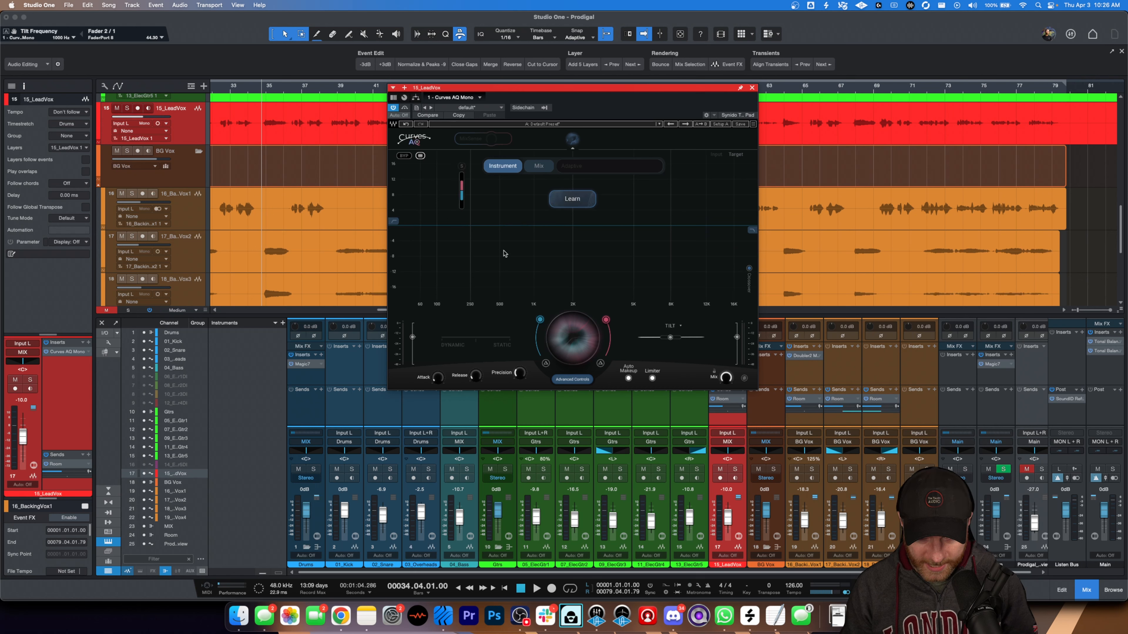
left_click(420, 157)
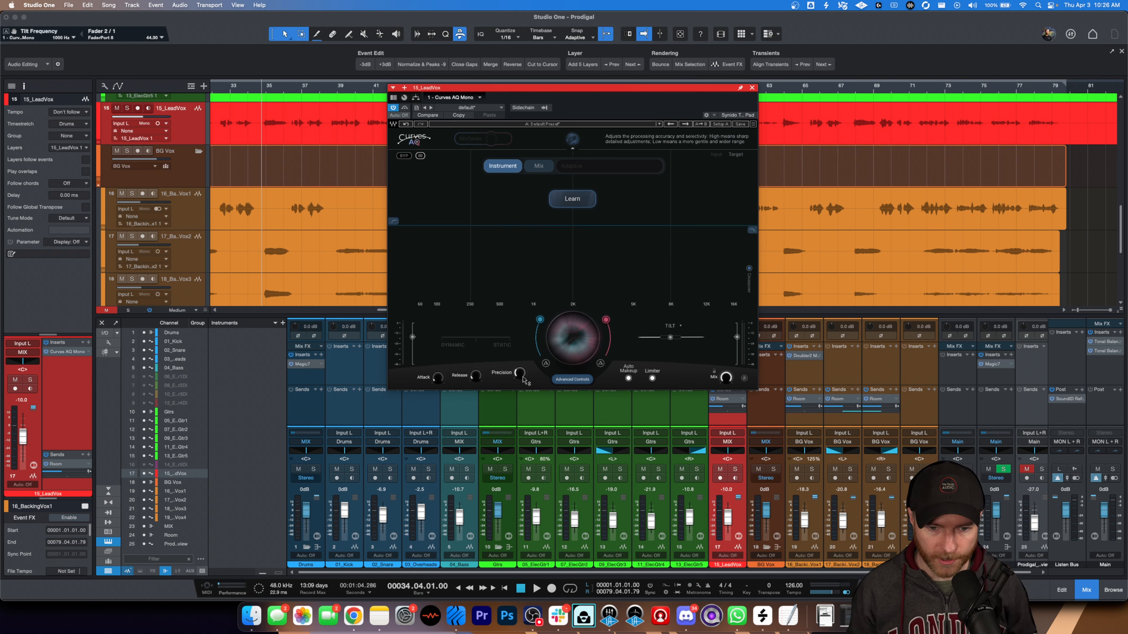
mouse_move(523, 375)
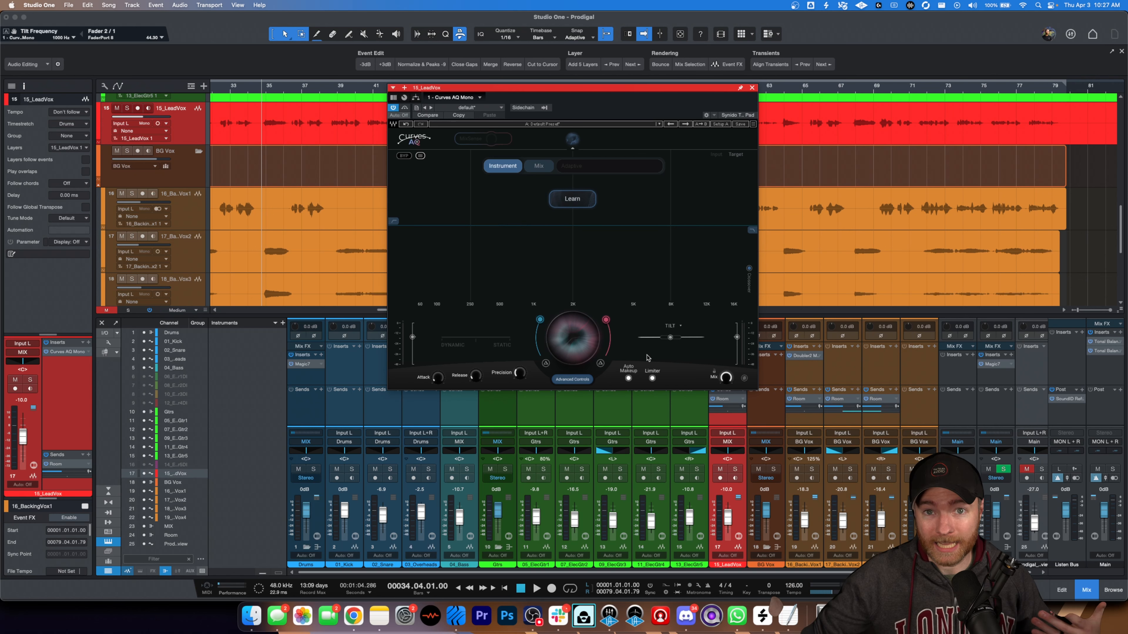
left_click(652, 378)
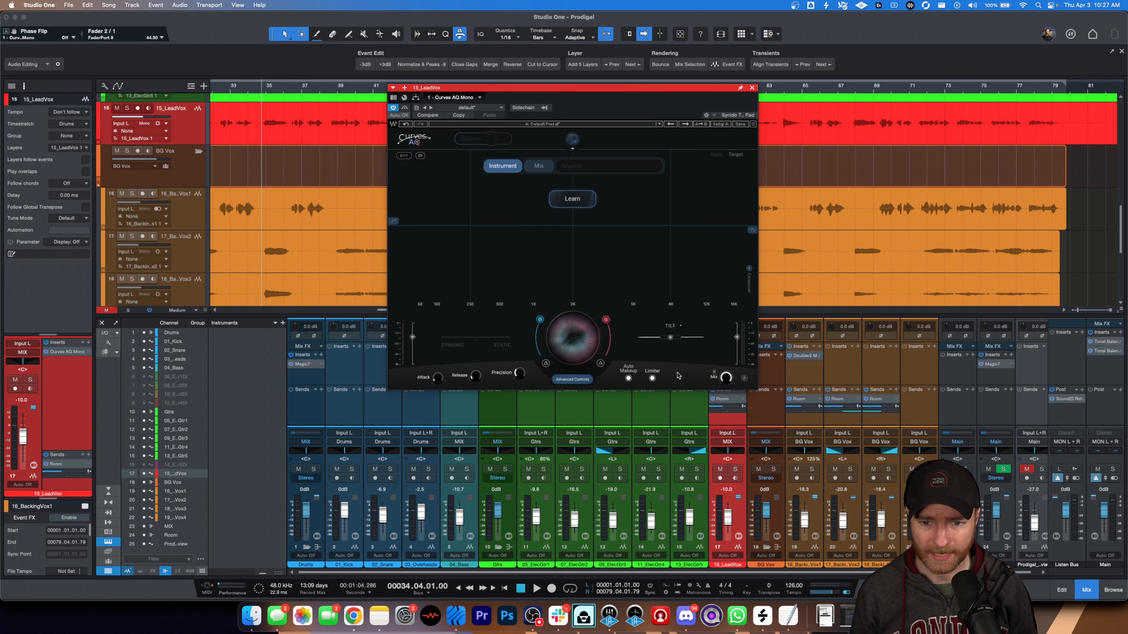
- Hide and restore the AI spectral targeting section, and close the lead vocal's Curves AQ window
left_click(574, 144)
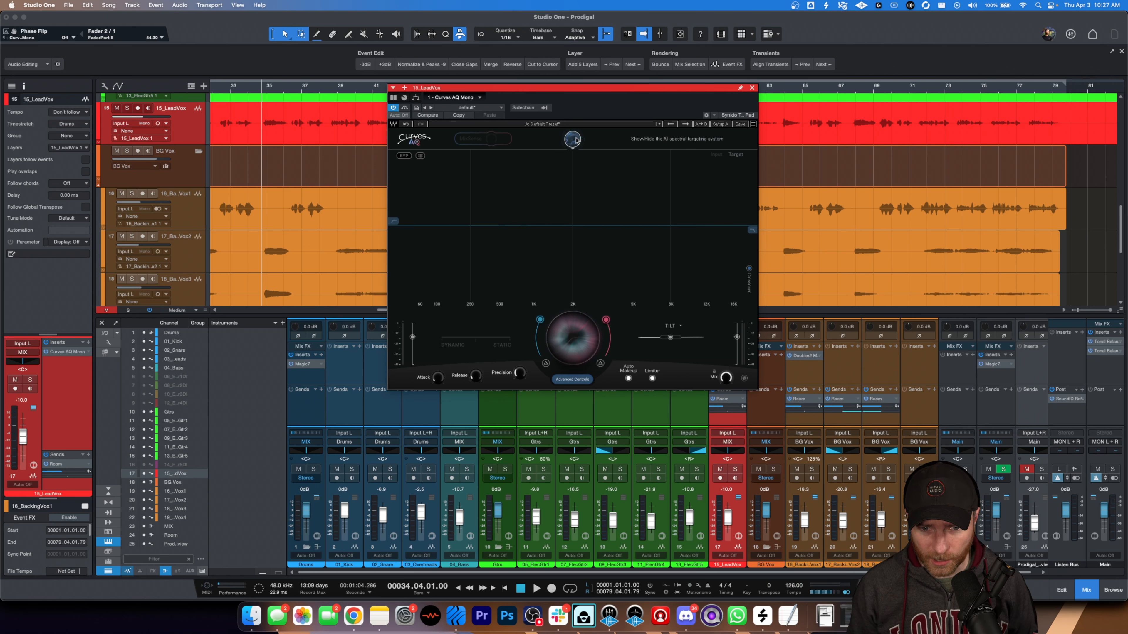
left_click(572, 139)
left_click(572, 138)
left_click(572, 139)
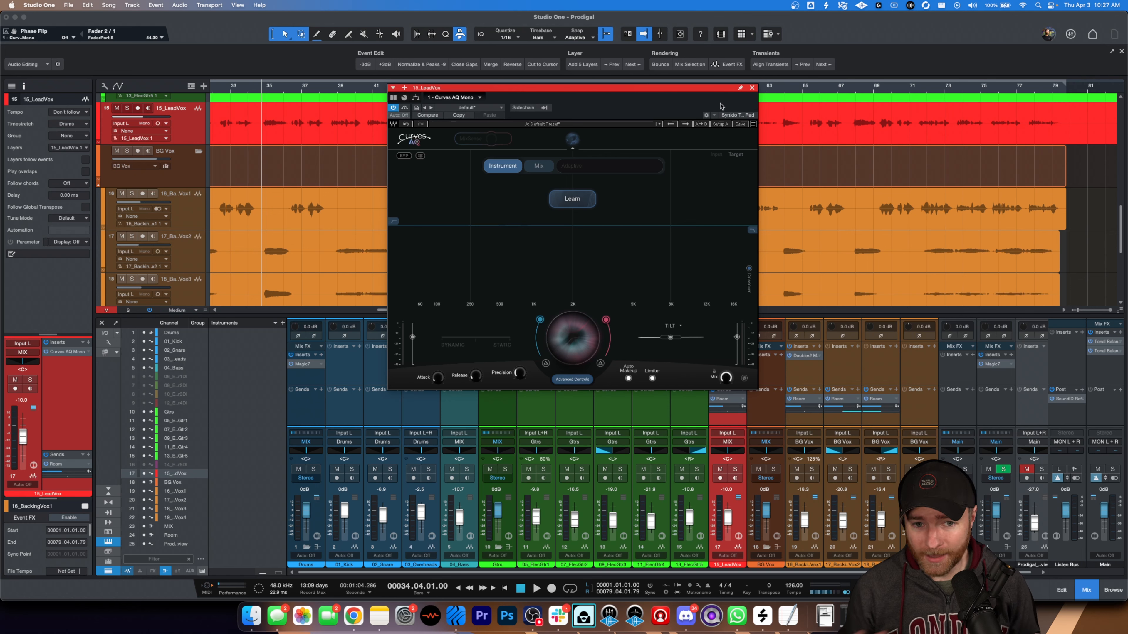
left_click(753, 89)
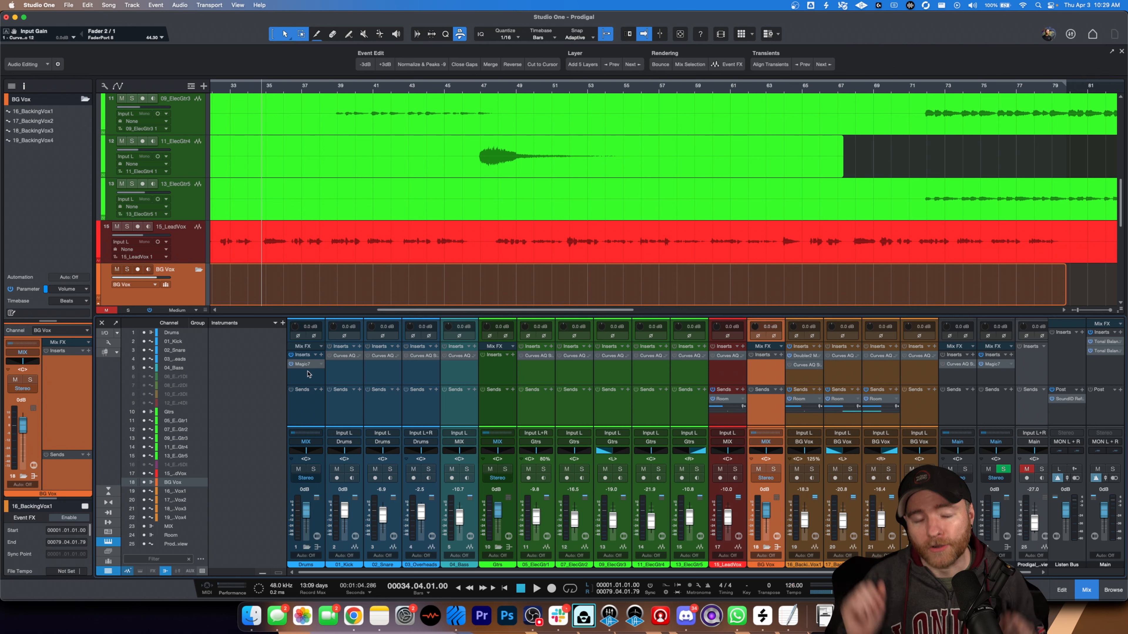
- Play the mix from bar 34 to about bar 47 and stop playback
key("space")
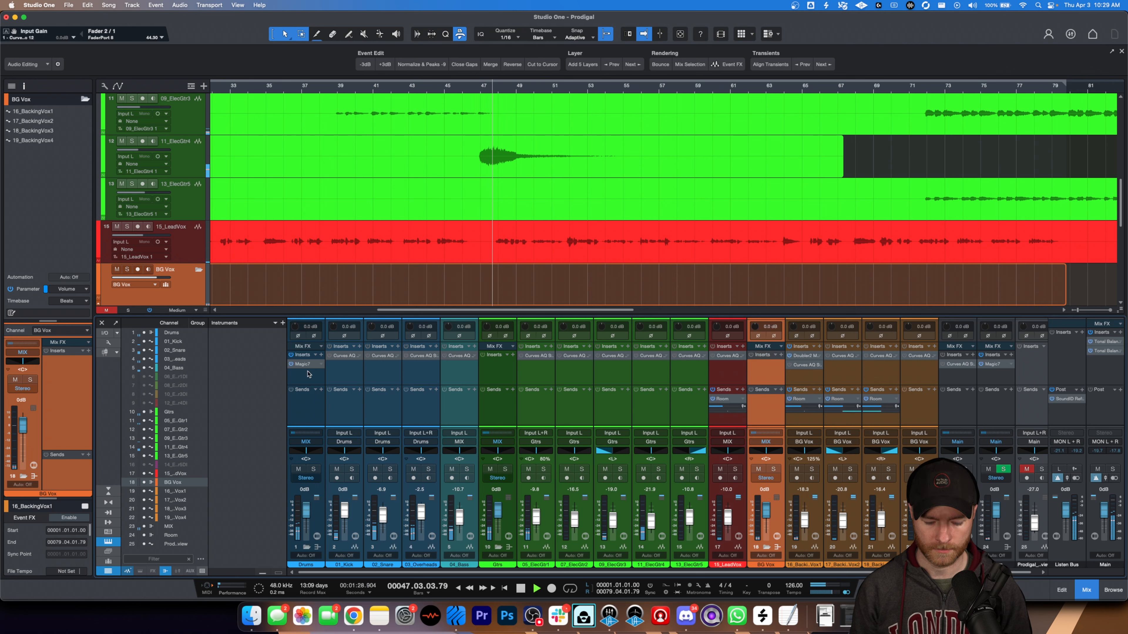
key("space")
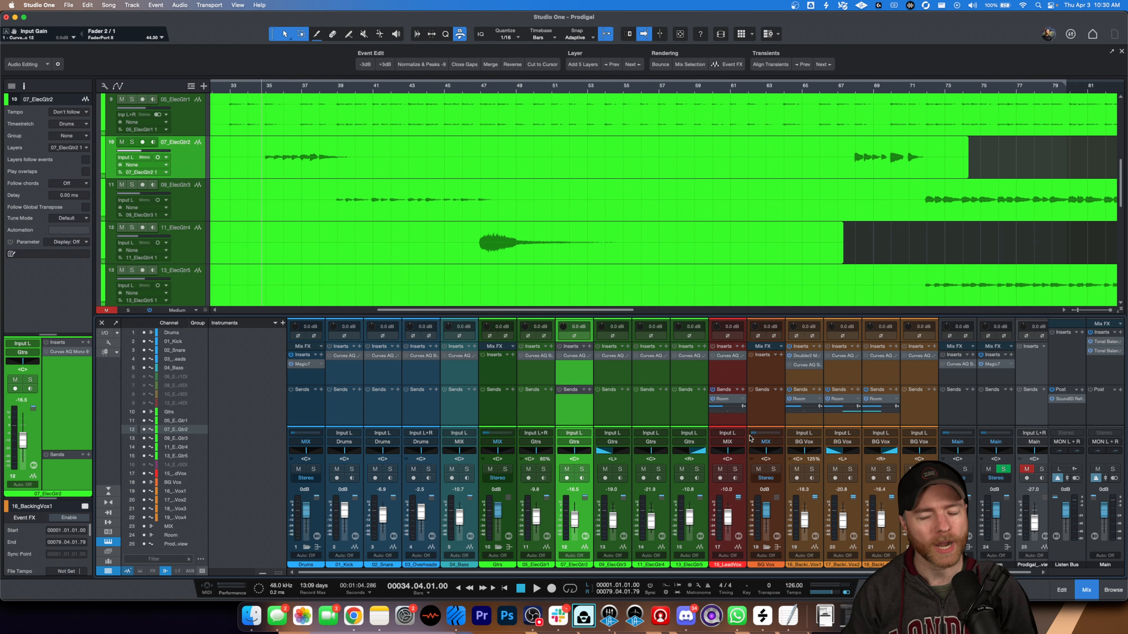
- Select the individual channels from 01_Kick through the last backing vocal, leaving out the BG Vox and Gtrs folder buses
left_click(351, 386)
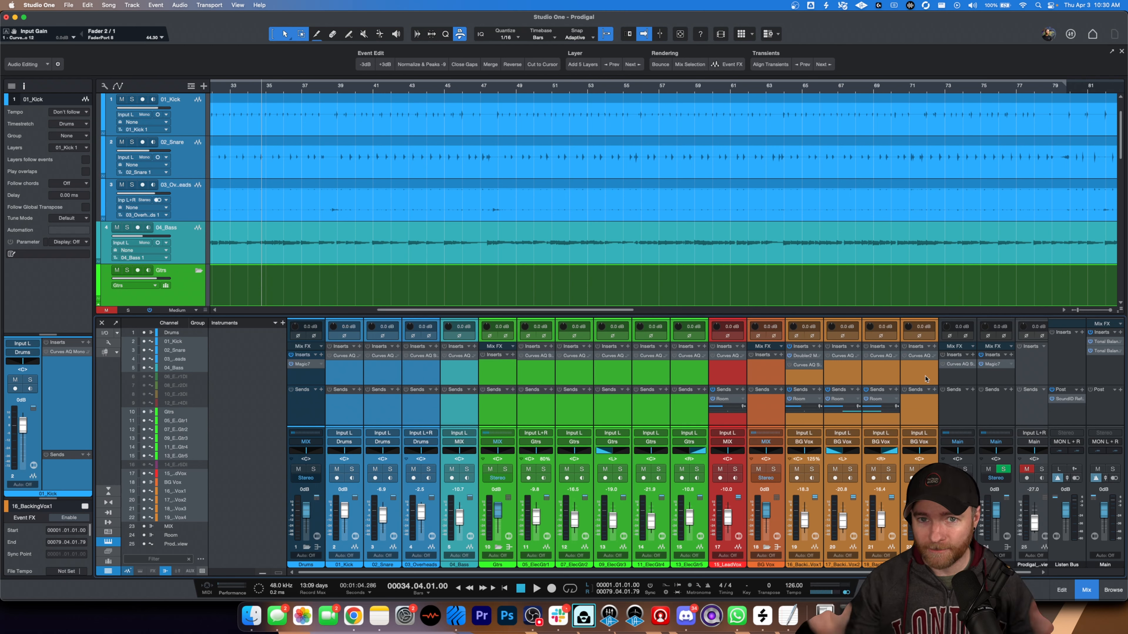
left_click(768, 370)
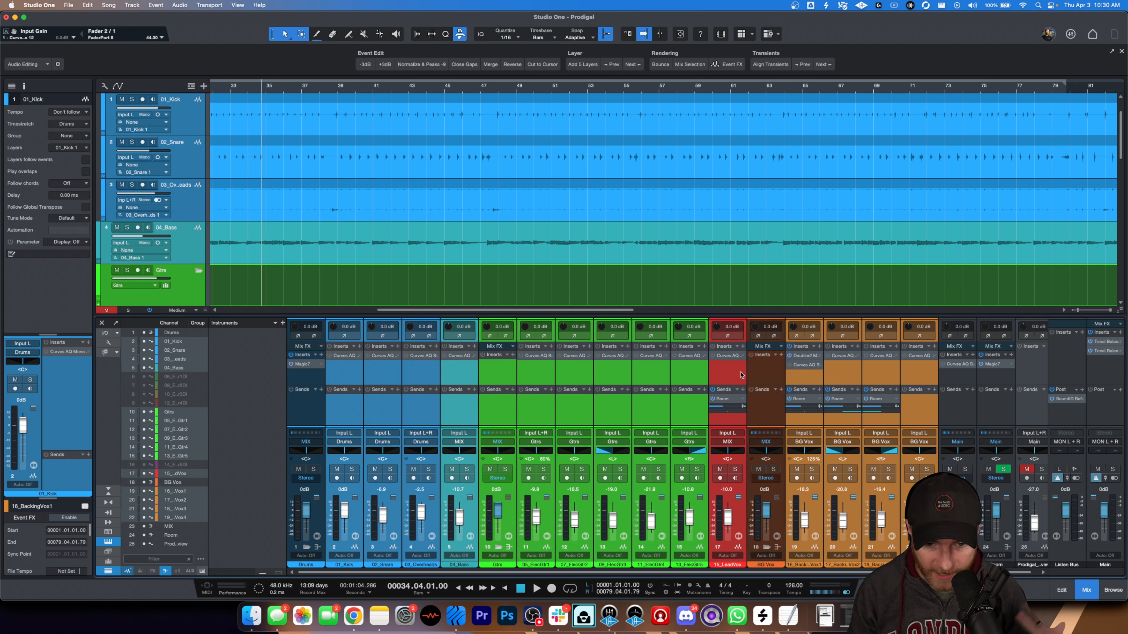
left_click(491, 377)
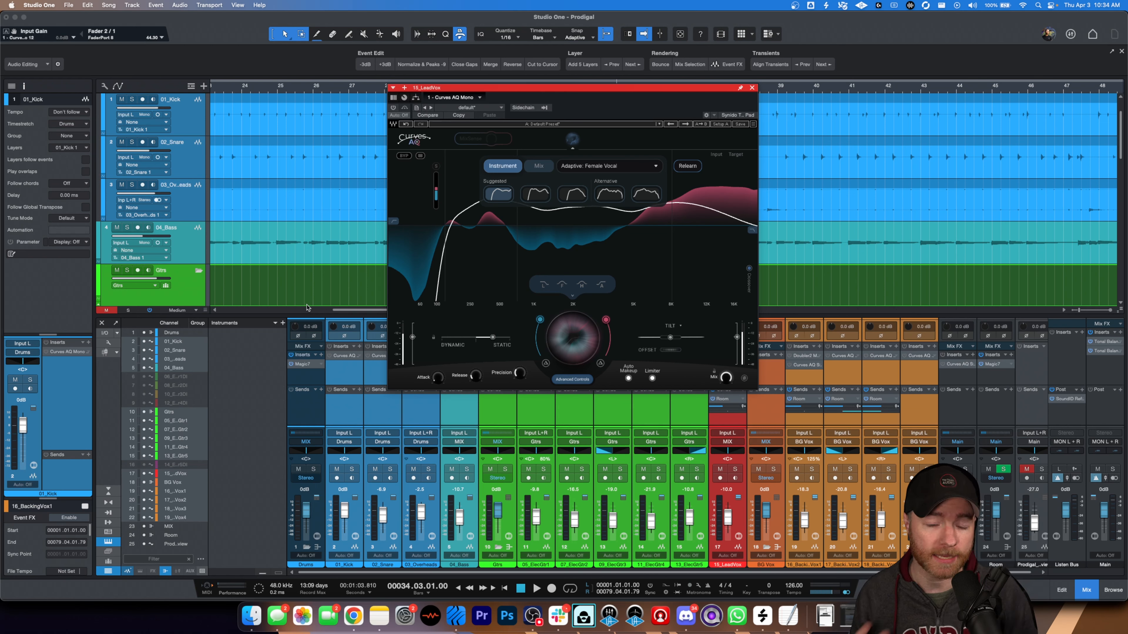
- Examine the learned Curves AQ target on each channel from 01_Kick through 05_ElecGtr1
left_click(358, 374)
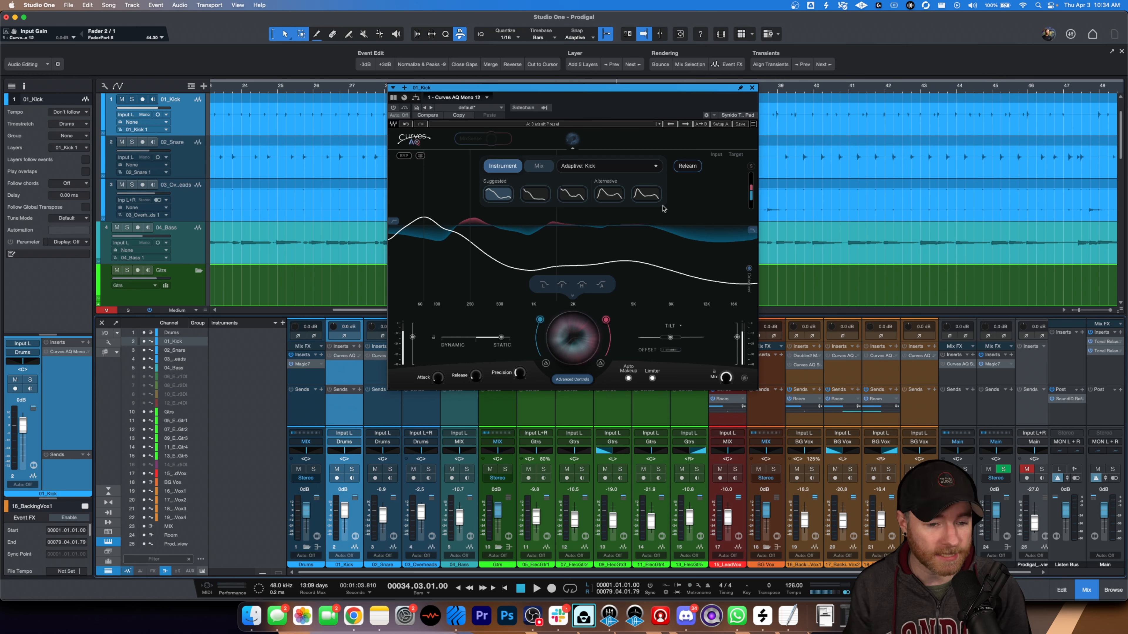
key("Down")
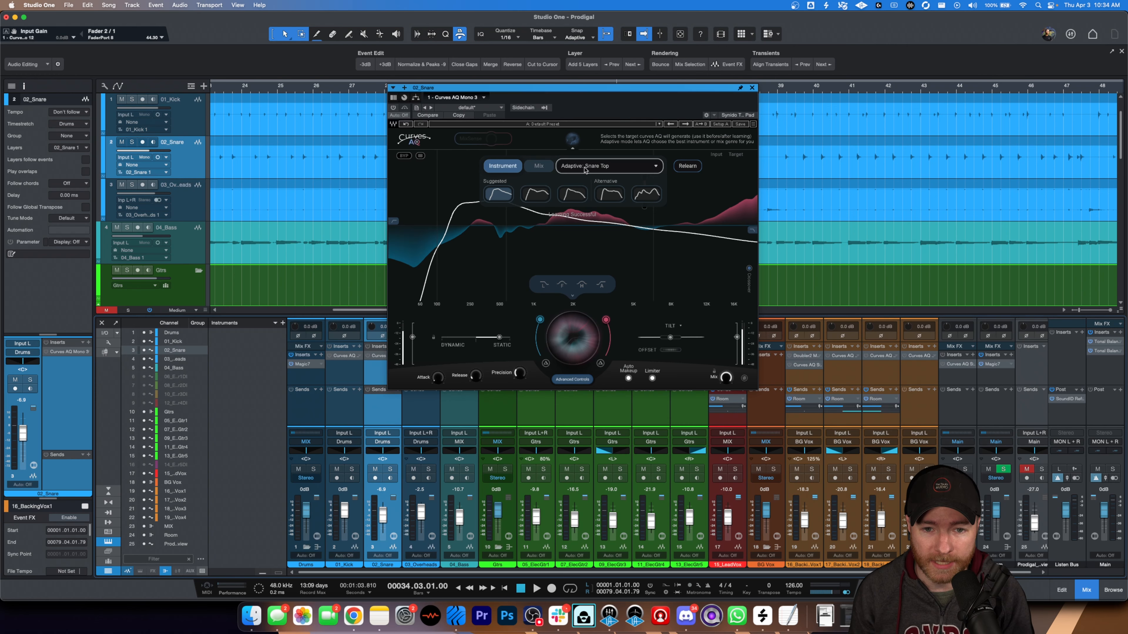
key("Down")
key("Down")
key("Down")
key("Down")
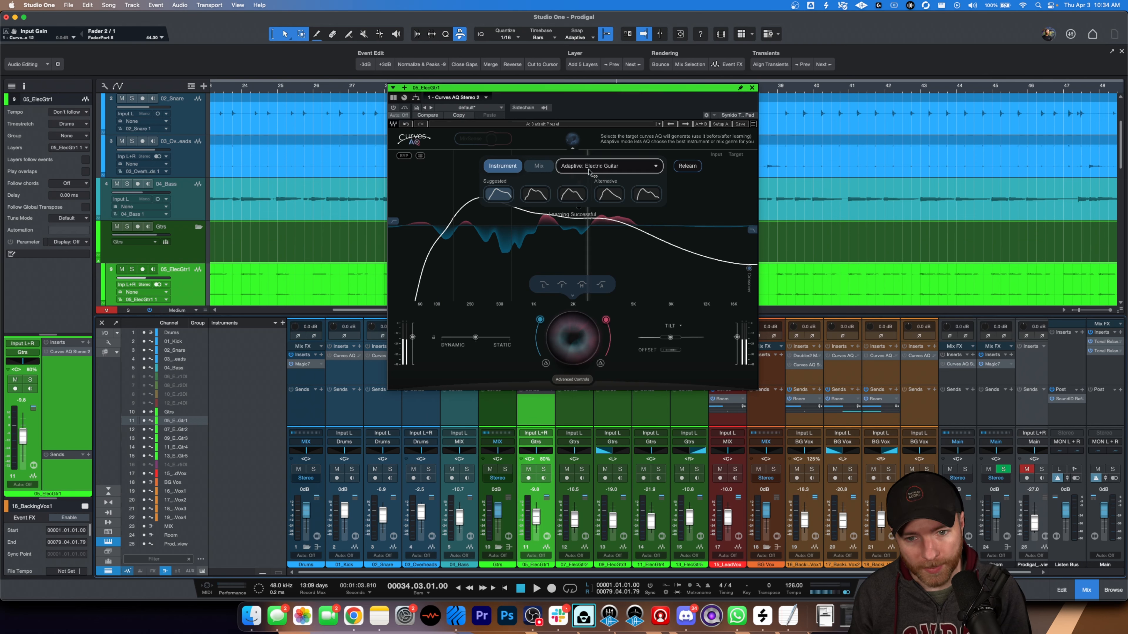
- Examine the learned Curves AQ targets on the remaining electric guitars and the lead vocal, continuing to the BG Vox bus
key("Down")
key("Down")
key("Down")
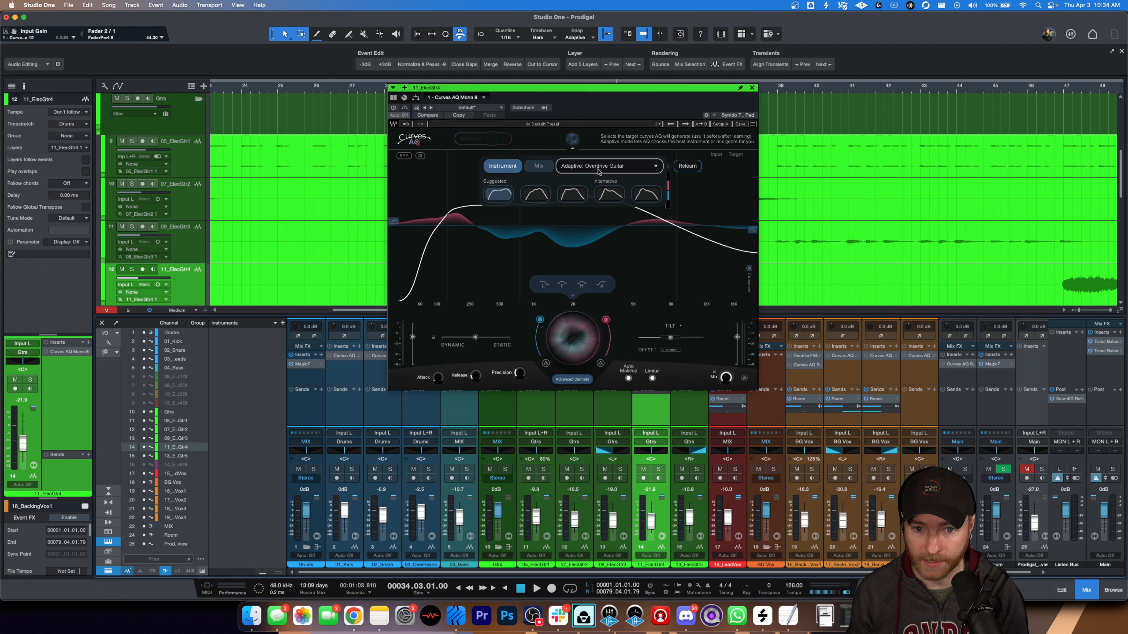
key("Down")
key("Down")
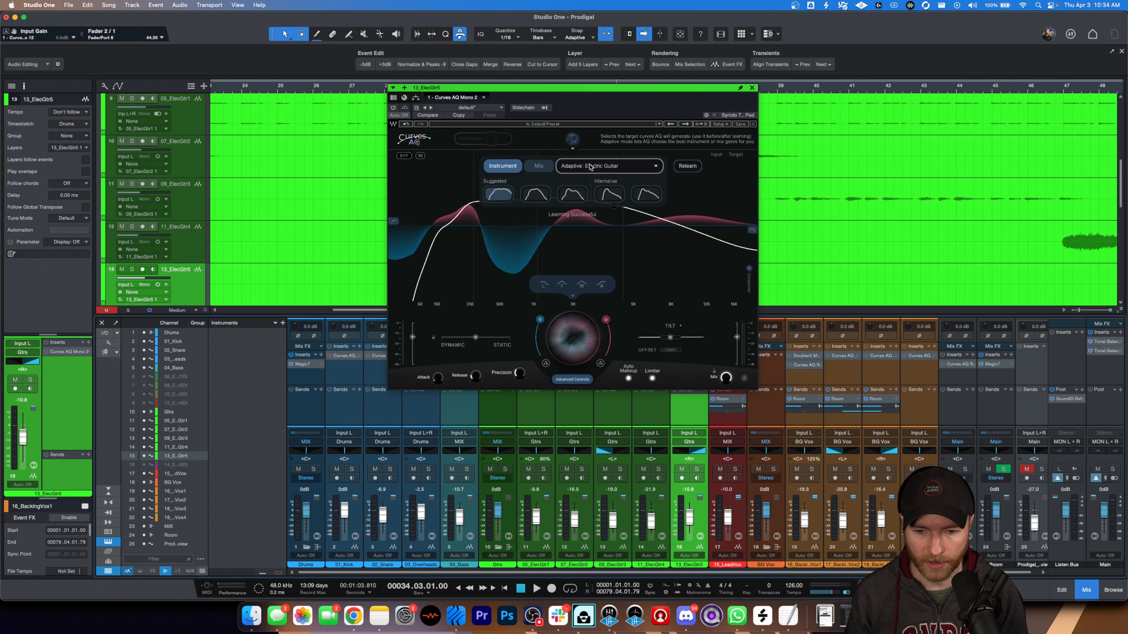
key("Down")
key("Down")
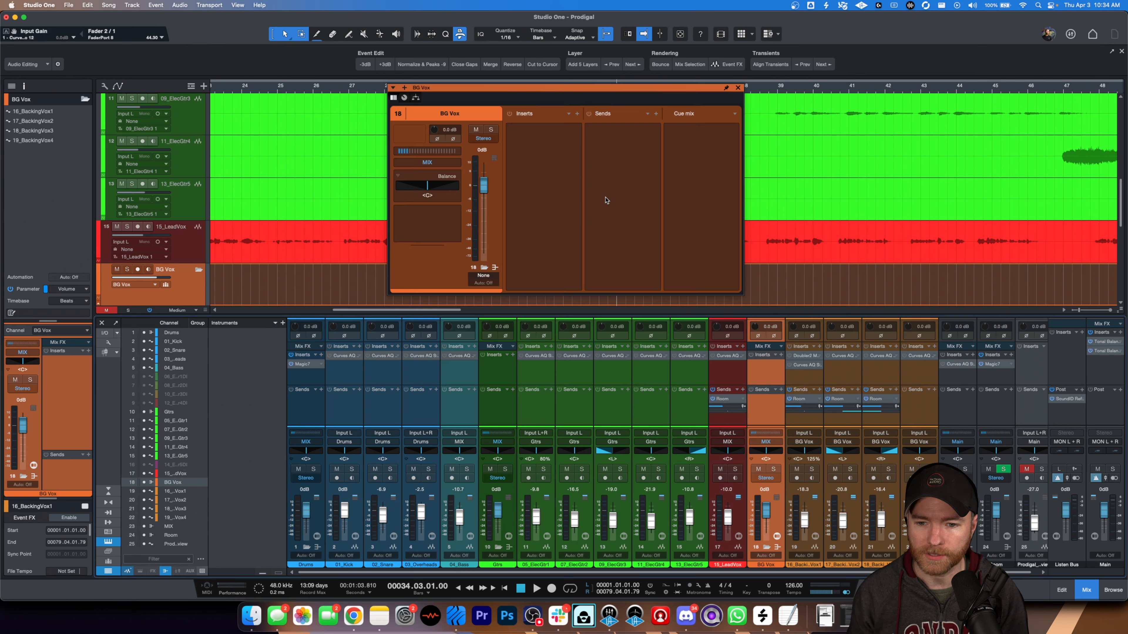
- Examine the learned Curves AQ targets on the backing vocal channels, ending with the fourth backing vocal
key("Down")
key("Down")
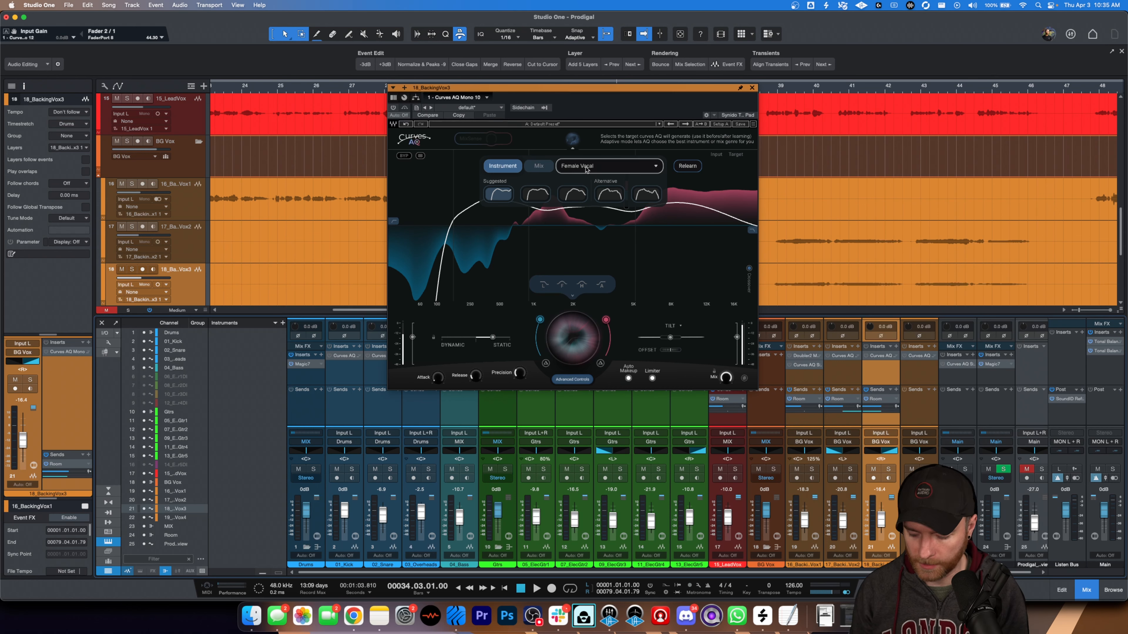
key("Down")
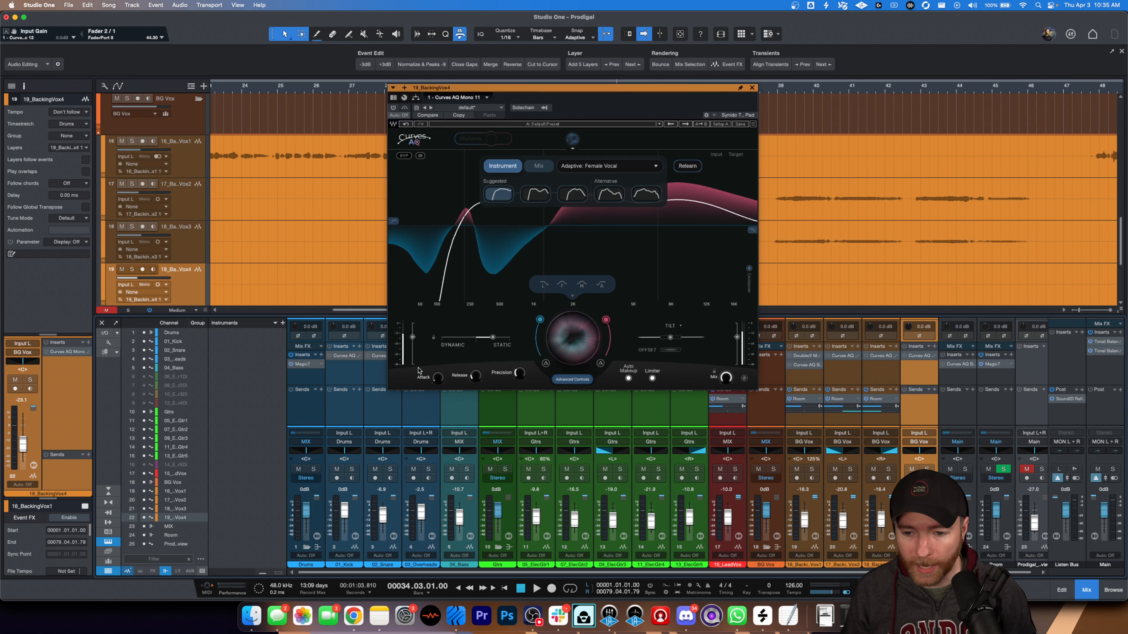
- Reselect the individual channels from 01_Kick through the last backing vocal
left_click(336, 410)
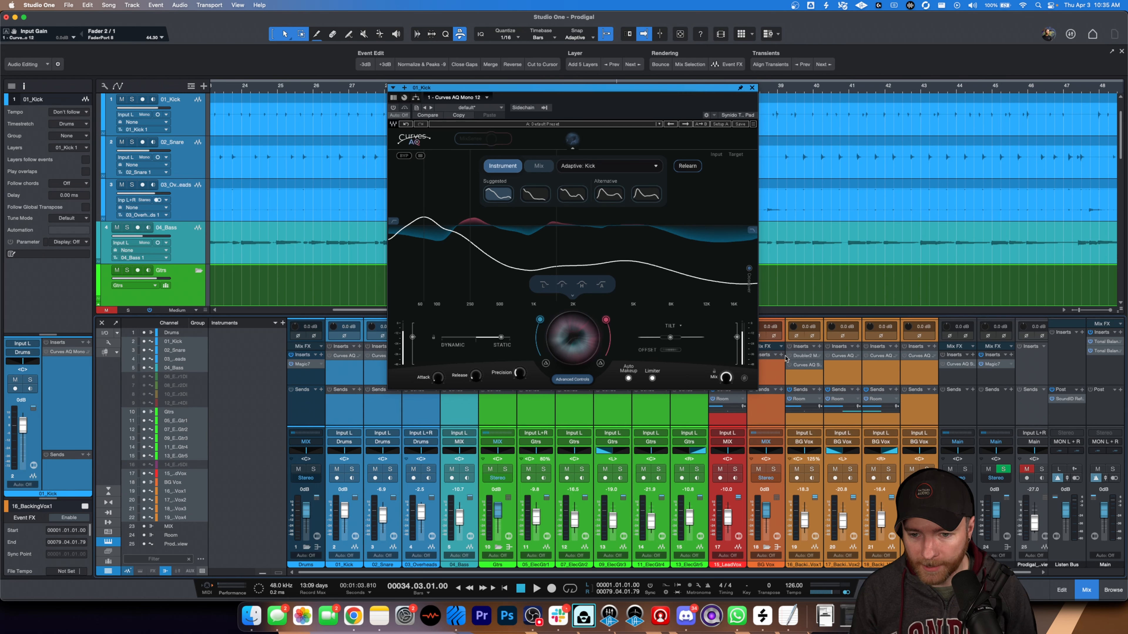
left_click(794, 377)
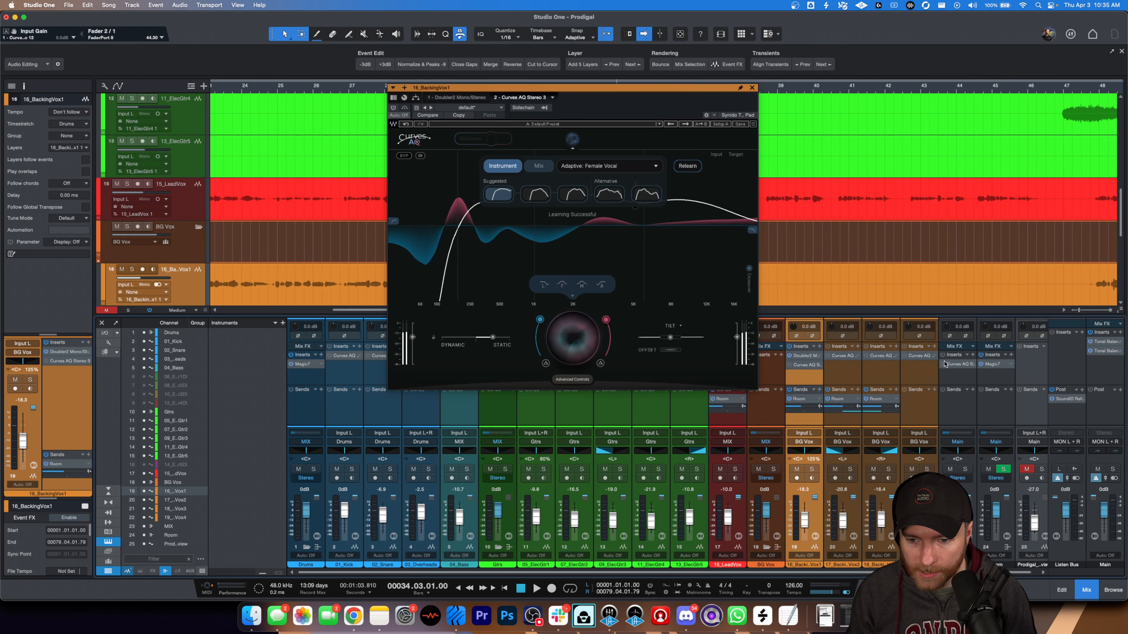
left_click(917, 373)
left_click(347, 406)
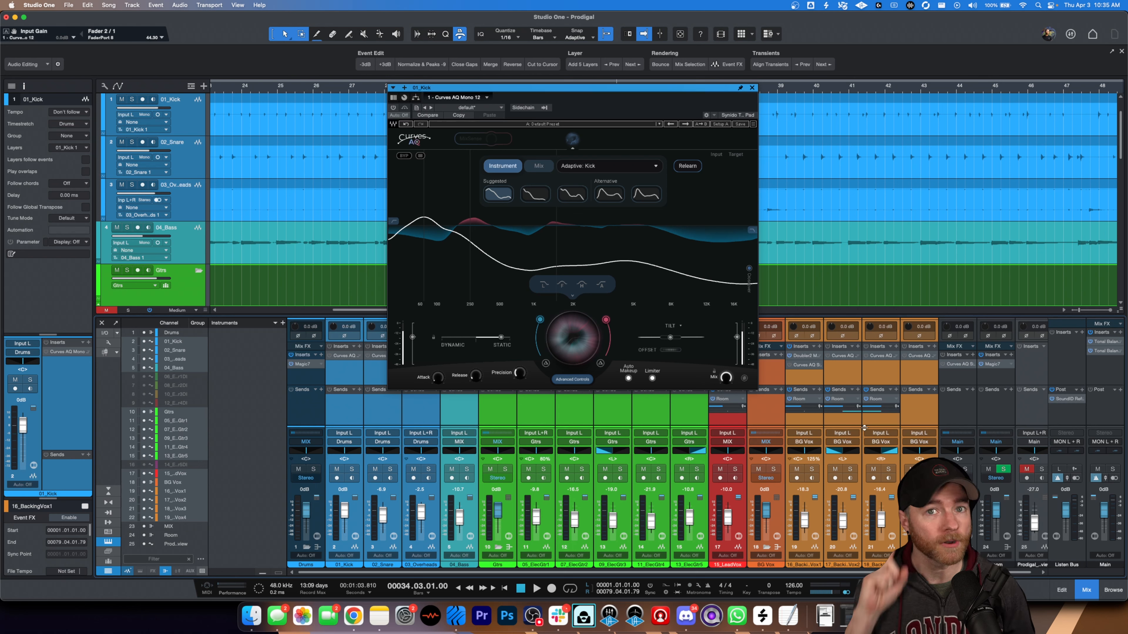
- Play the mix from bar 34, activate the Curves AQ inserts on the selected channels to compare the sound, and stop playback
key("space")
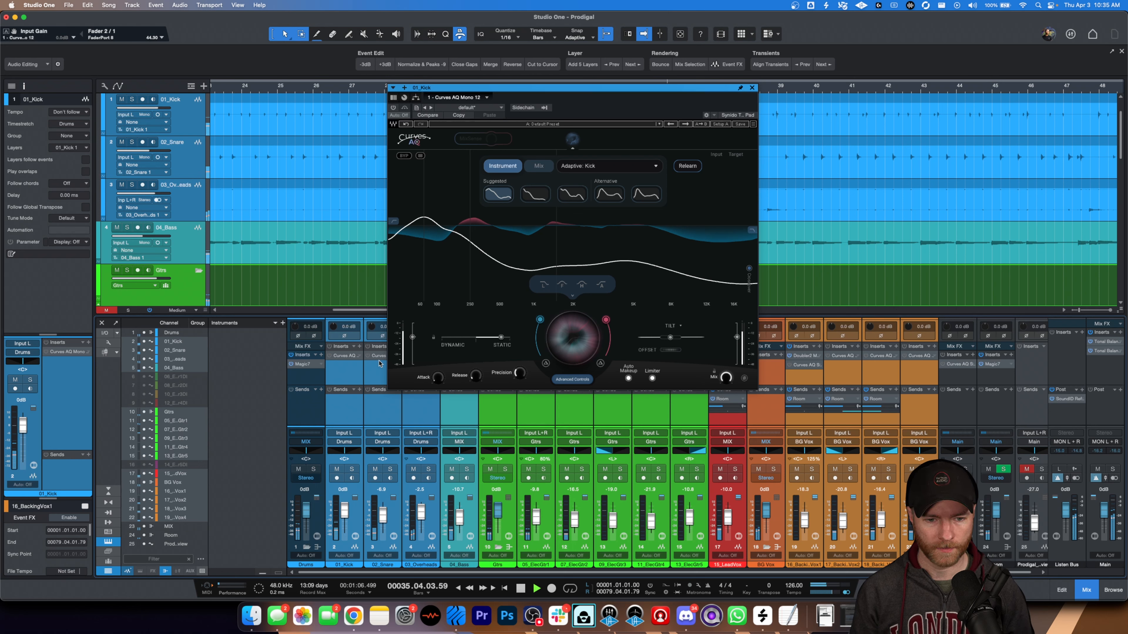
left_click(329, 346)
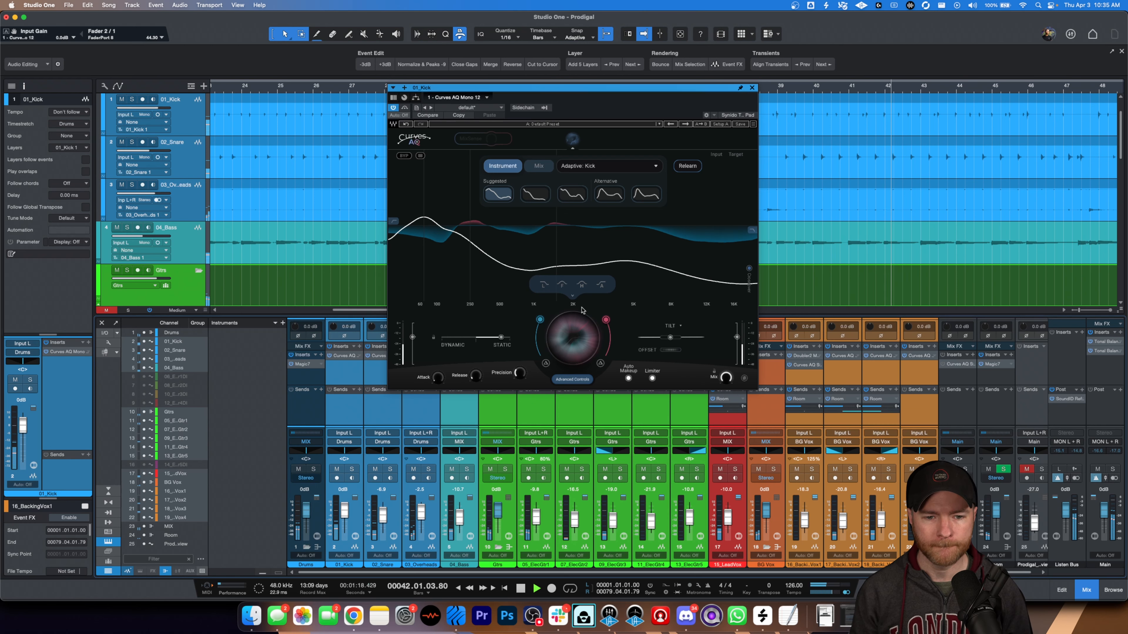
left_click(752, 88)
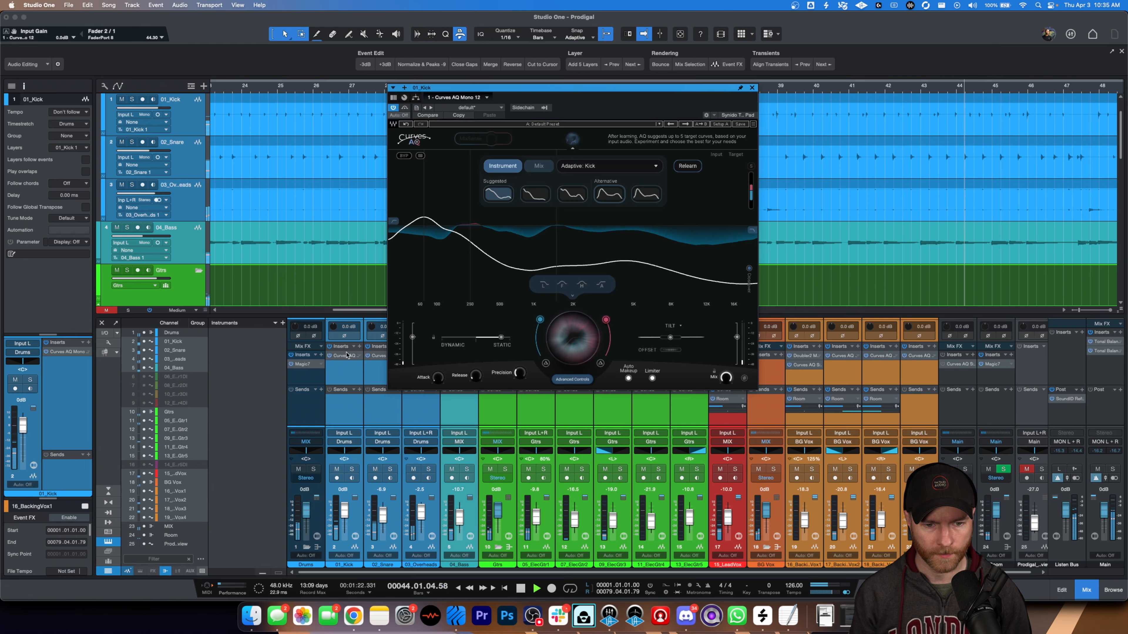
left_click(344, 355)
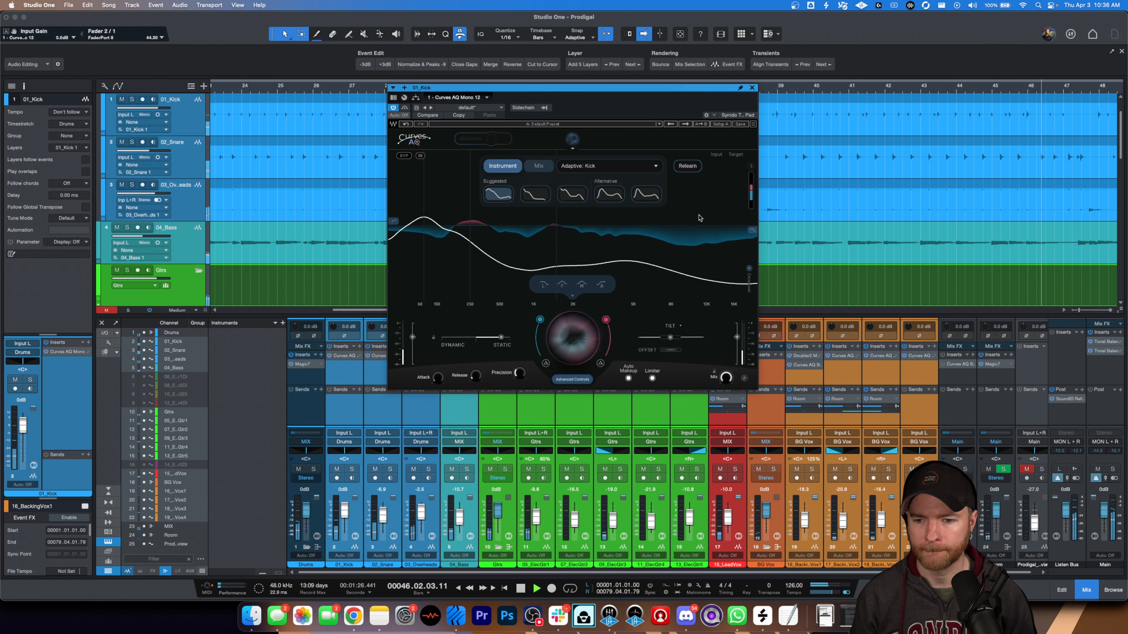
key("space")
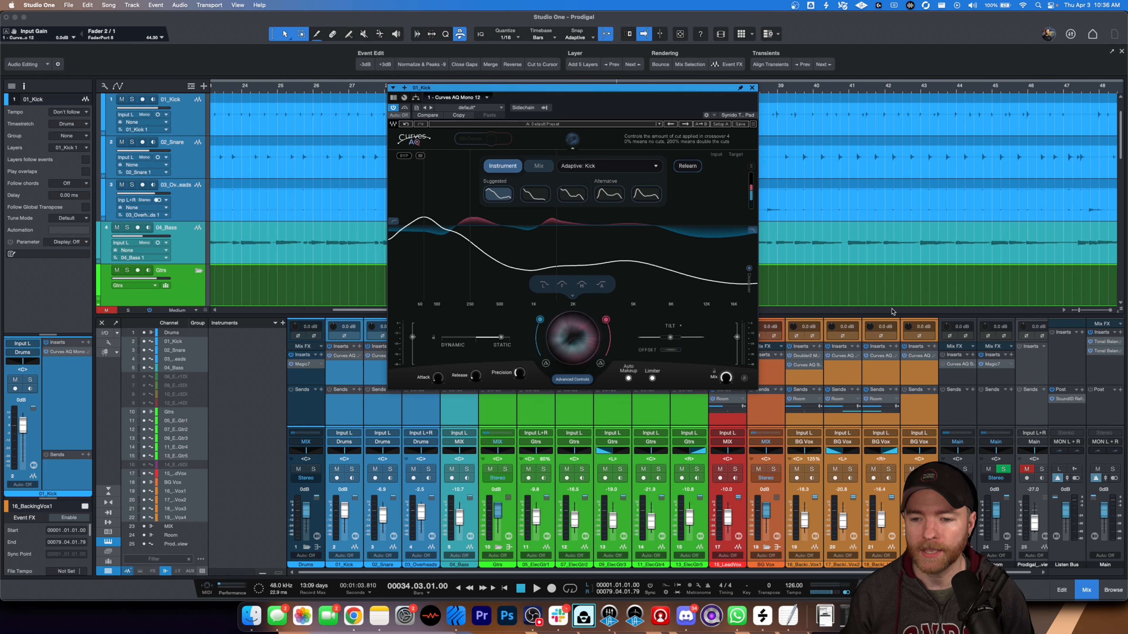
- Learn an adaptive Mix curve in the MIX bus's Curves AQ during playback from bar 34, setting the third backing vocal's fader to about -20.8 dB
left_click(955, 420)
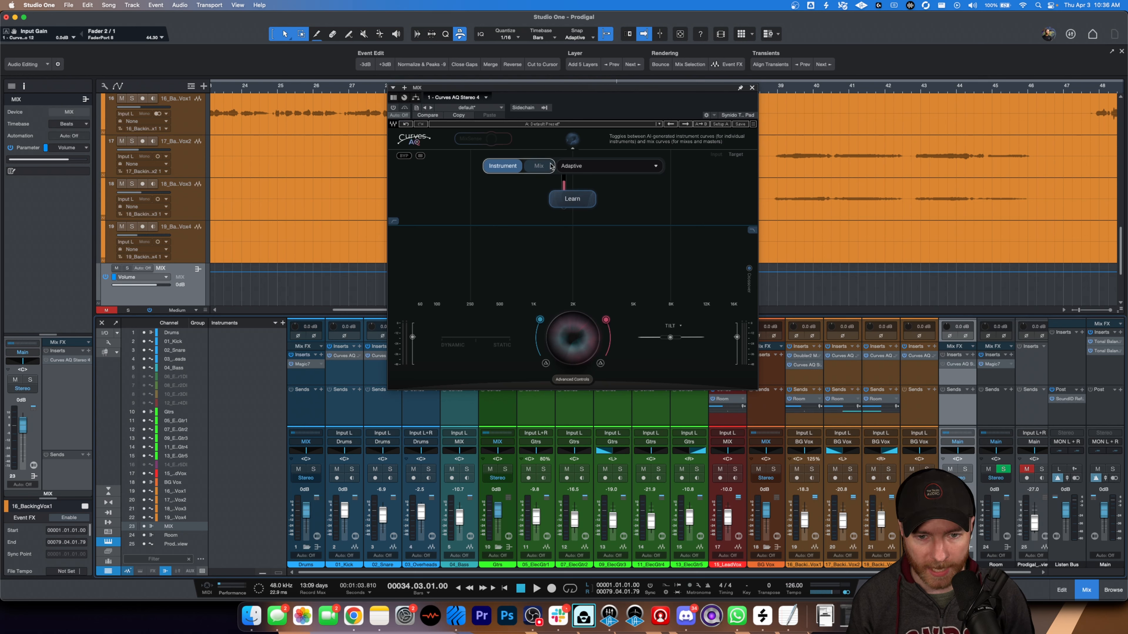
left_click(538, 165)
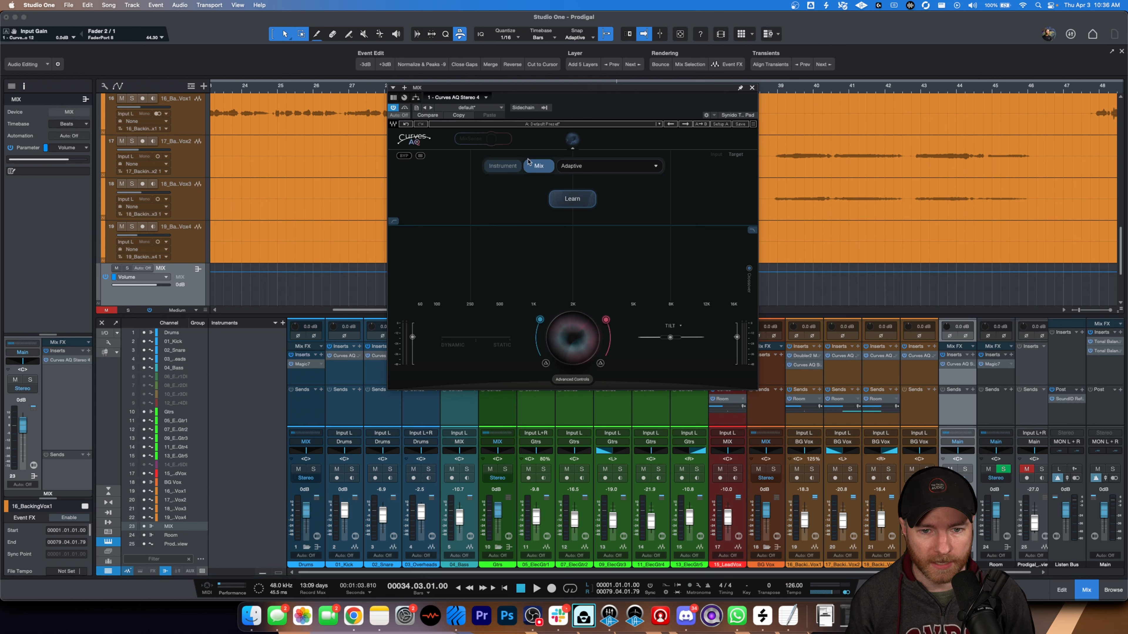
left_click(572, 199)
key("space")
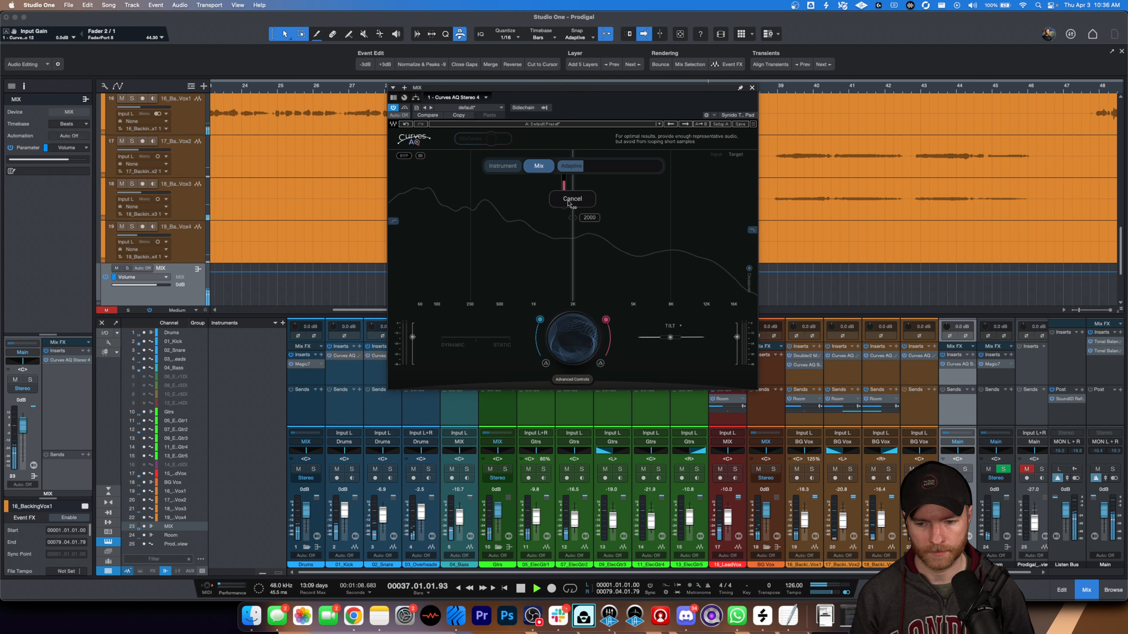
left_click_drag(882, 517, 884, 521)
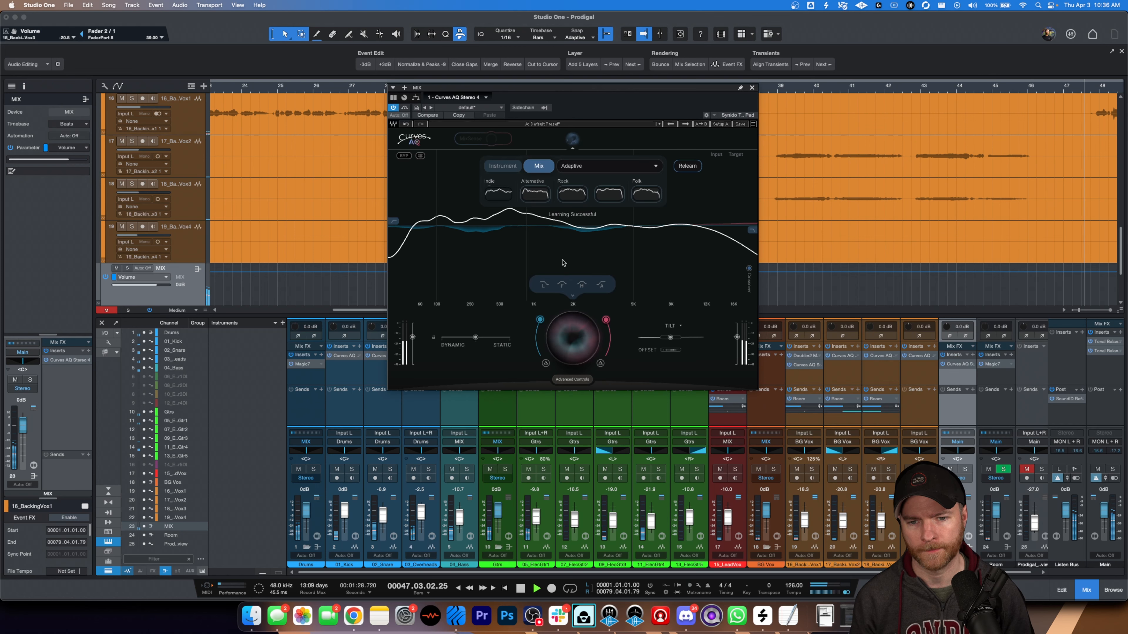
- Play the mix from bar 34 and compare the Indie target on the MIX bus with Curves AQ bypassed
key("space")
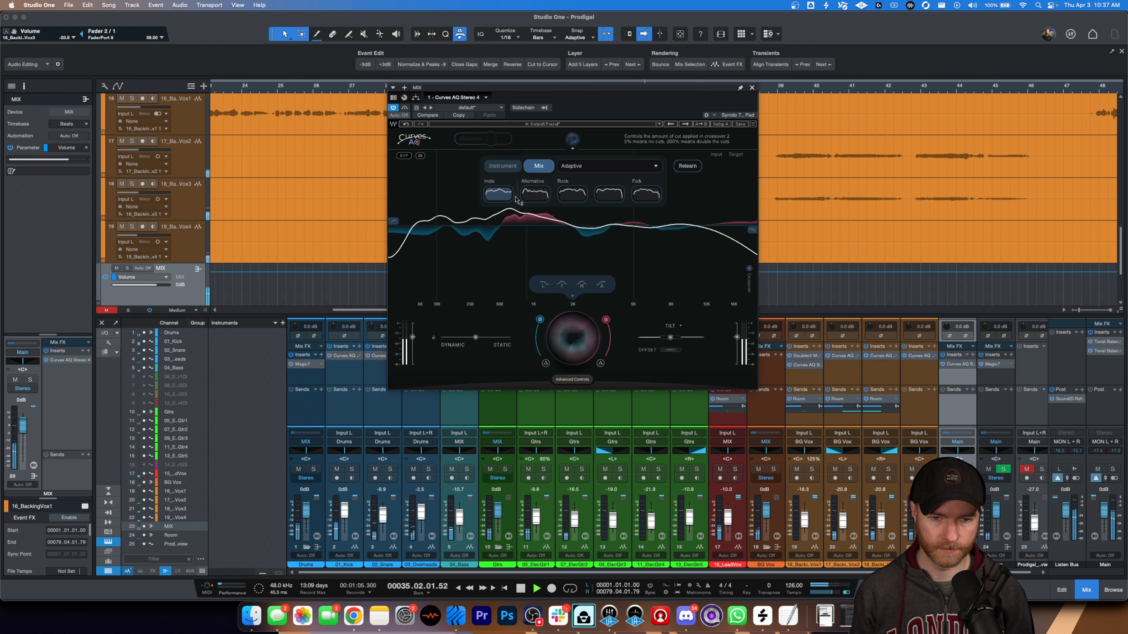
left_click(404, 107)
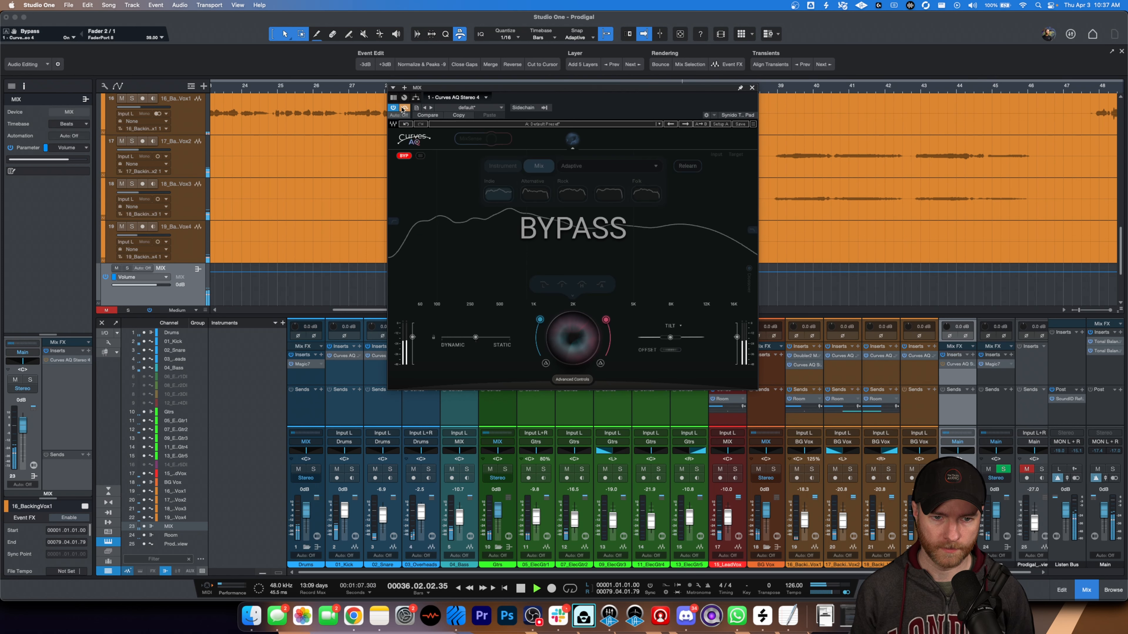
left_click(404, 107)
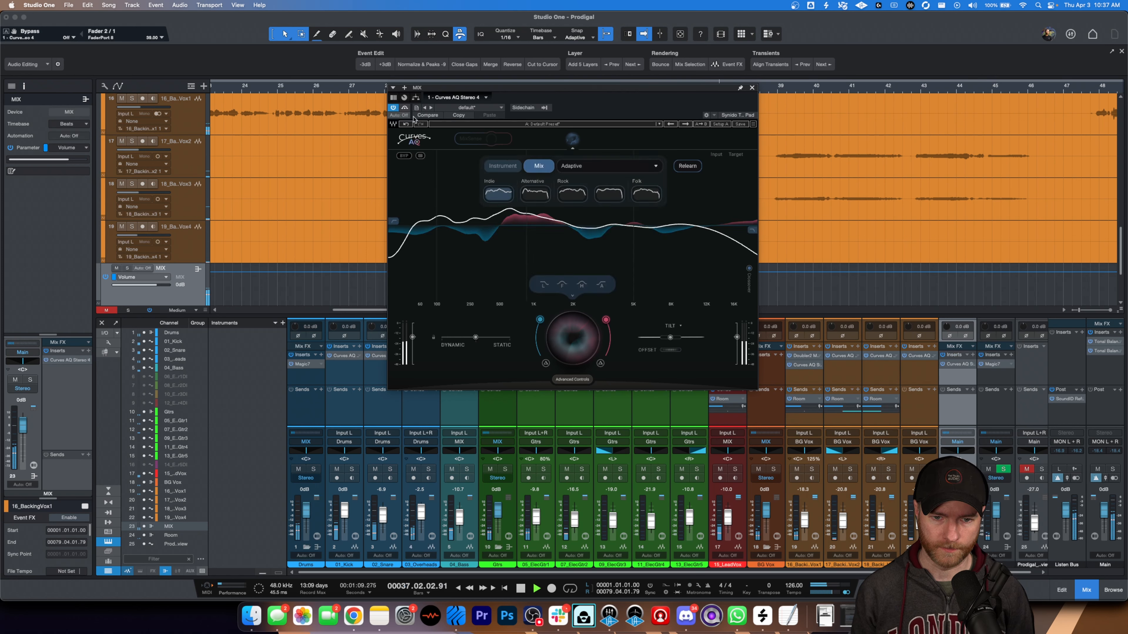
- Audition the remaining suggested Mix targets, choose Folk, and lower the overall processing intensity to about 38 percent
left_click(545, 197)
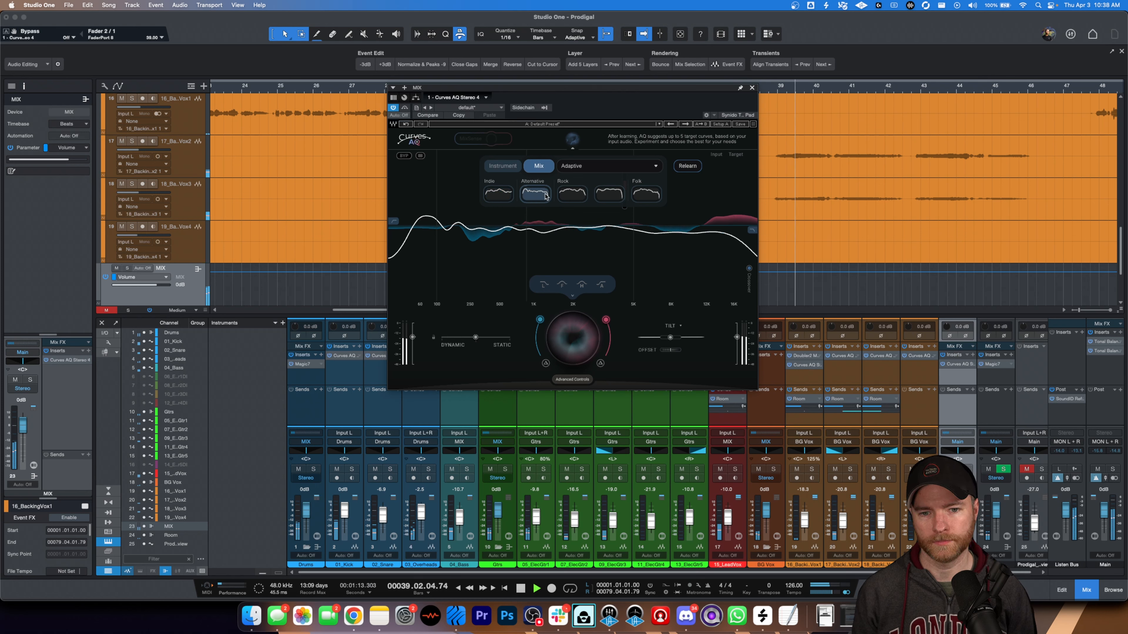
left_click(573, 196)
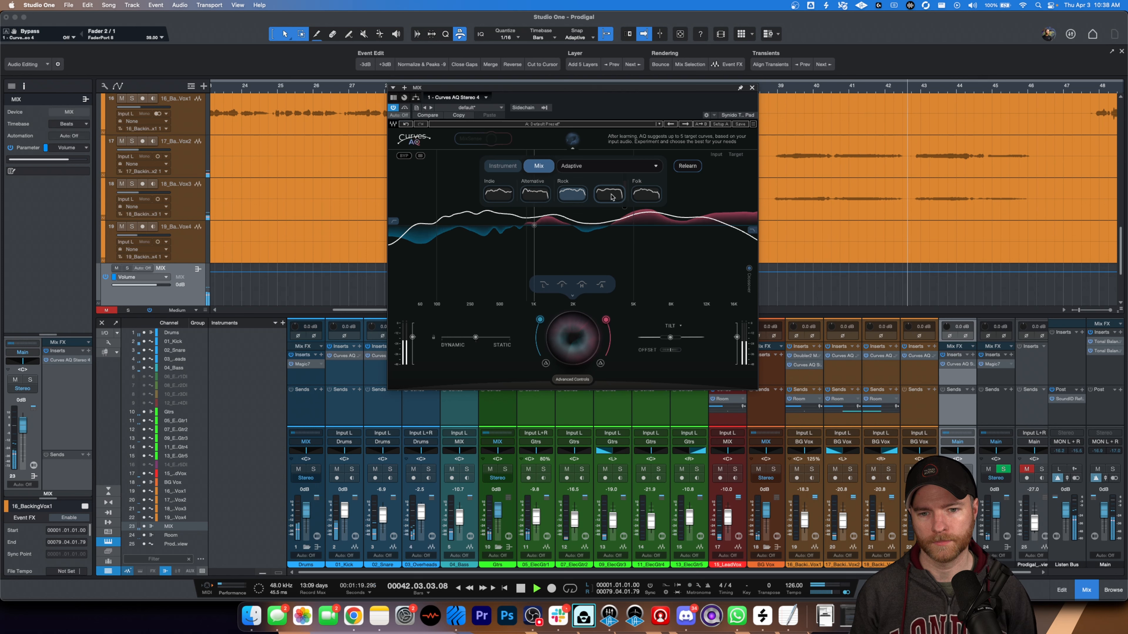
left_click(609, 196)
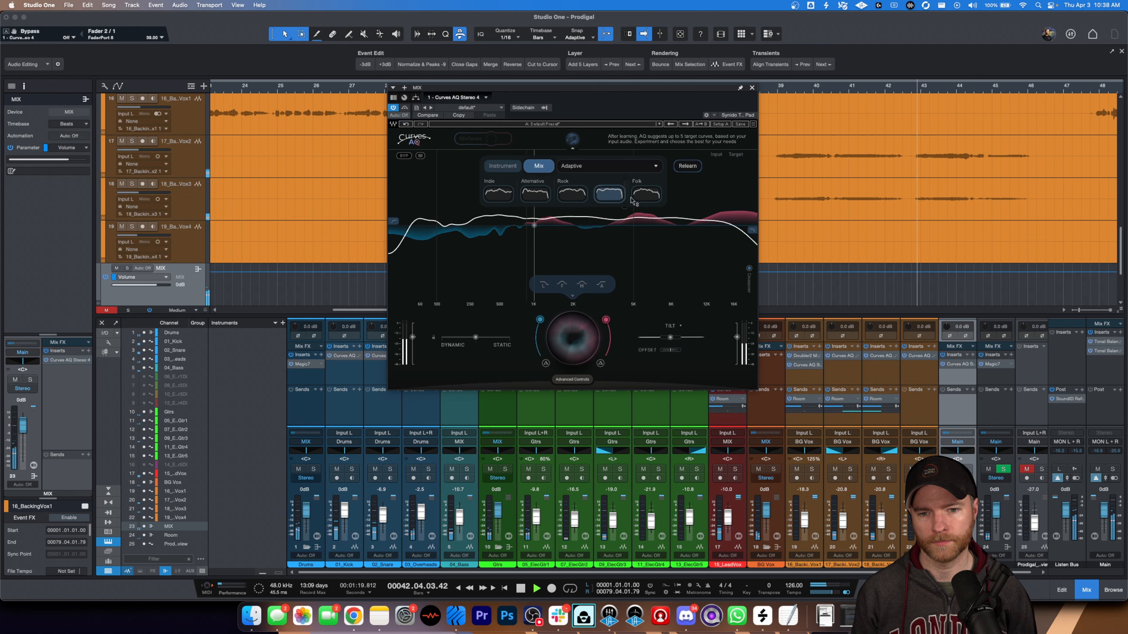
left_click(646, 196)
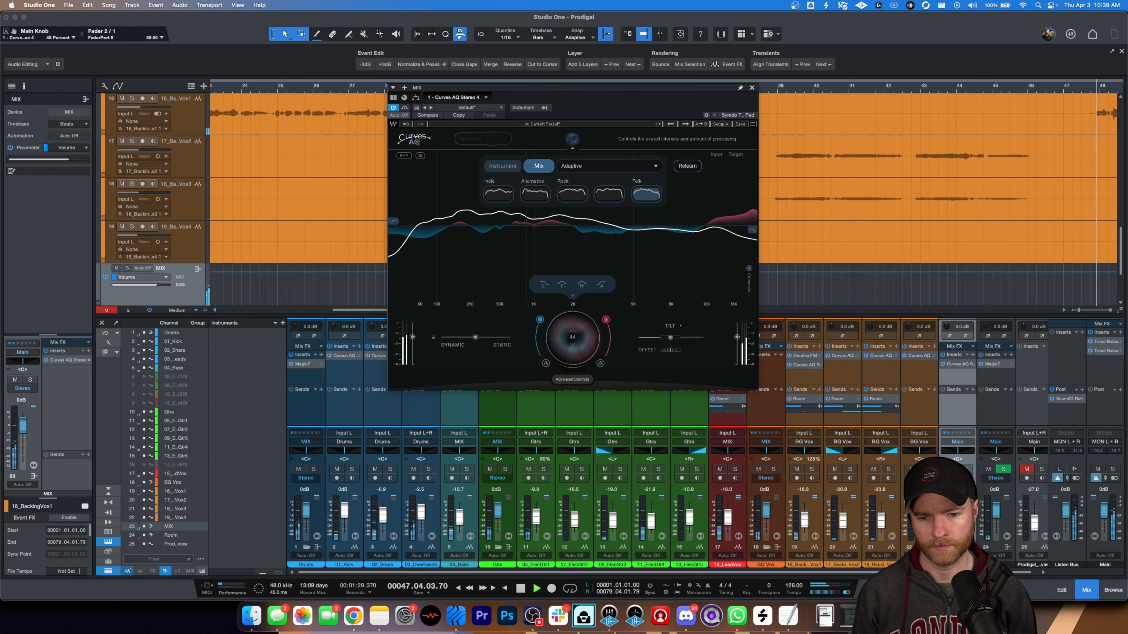
left_click_drag(573, 337, 572, 346)
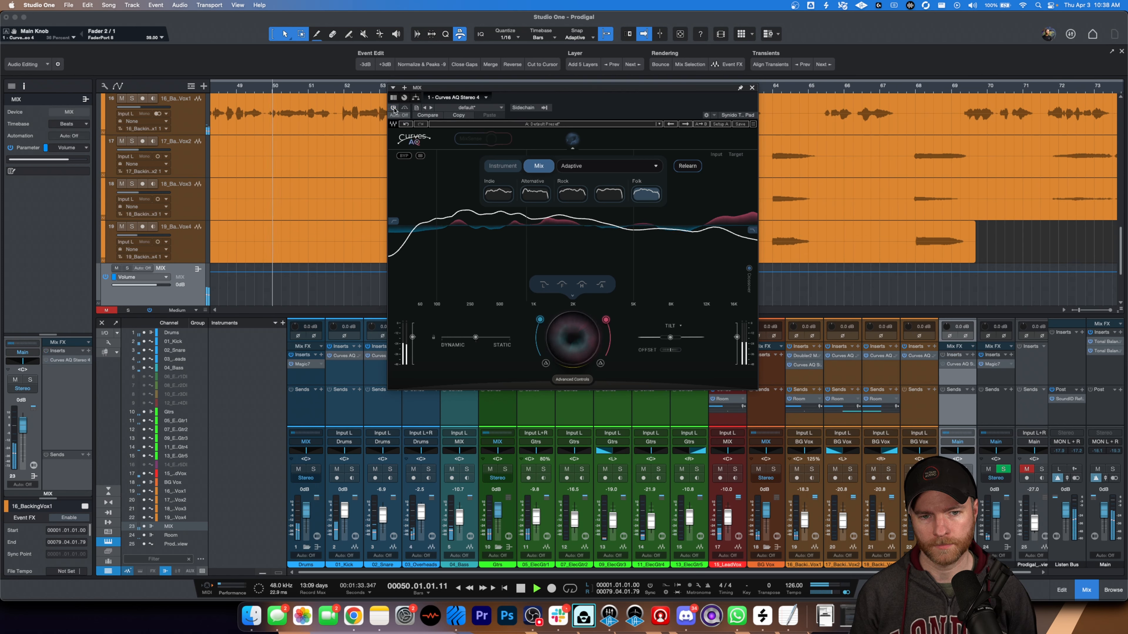
key("space")
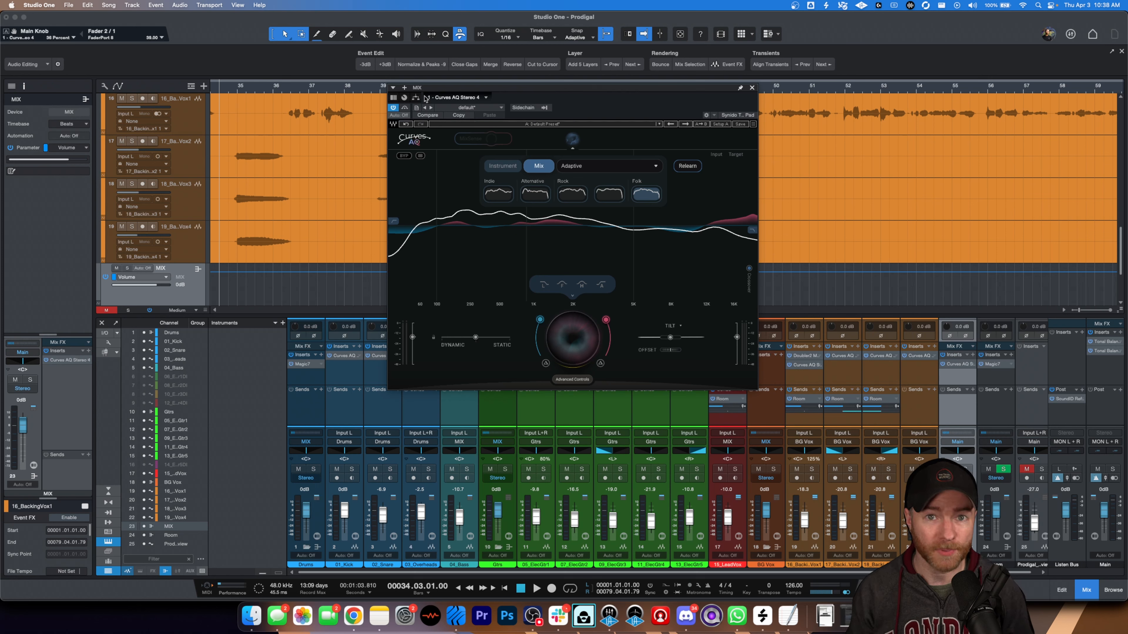
- Play the mix from bar 34 and compare the MIX bus repeatedly with Curves AQ bypassed and active
key("space")
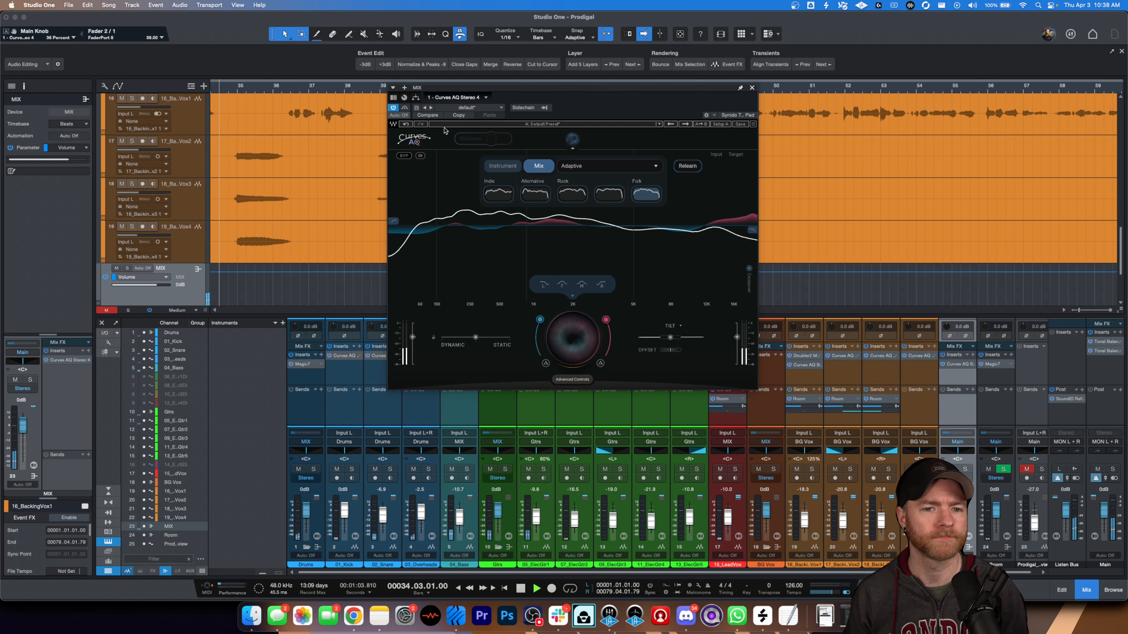
left_click(404, 156)
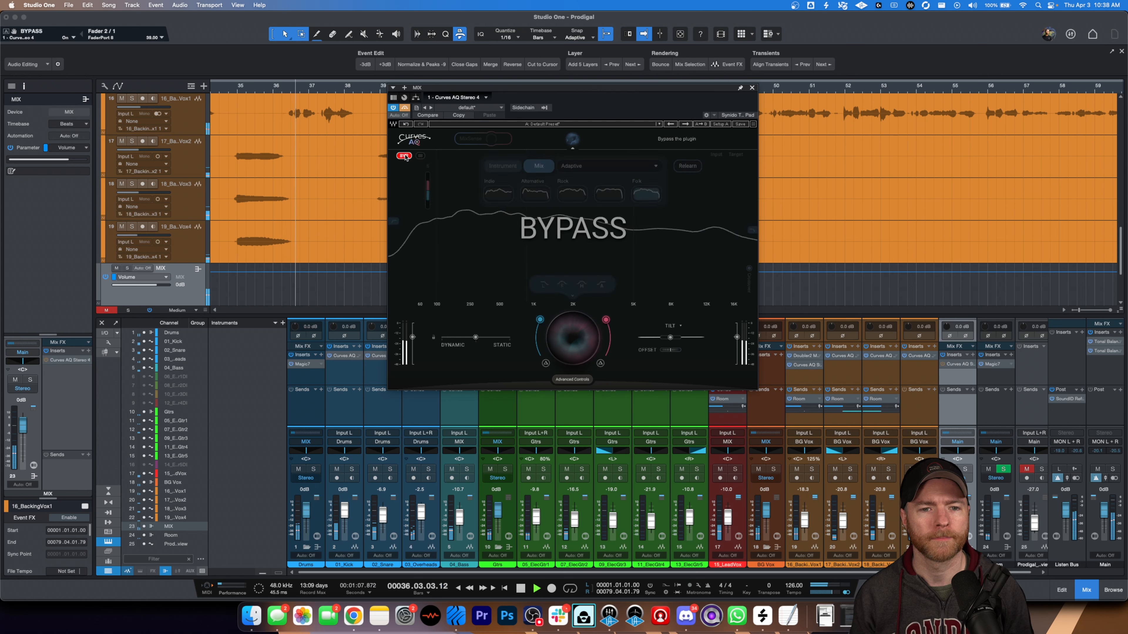
left_click(404, 156)
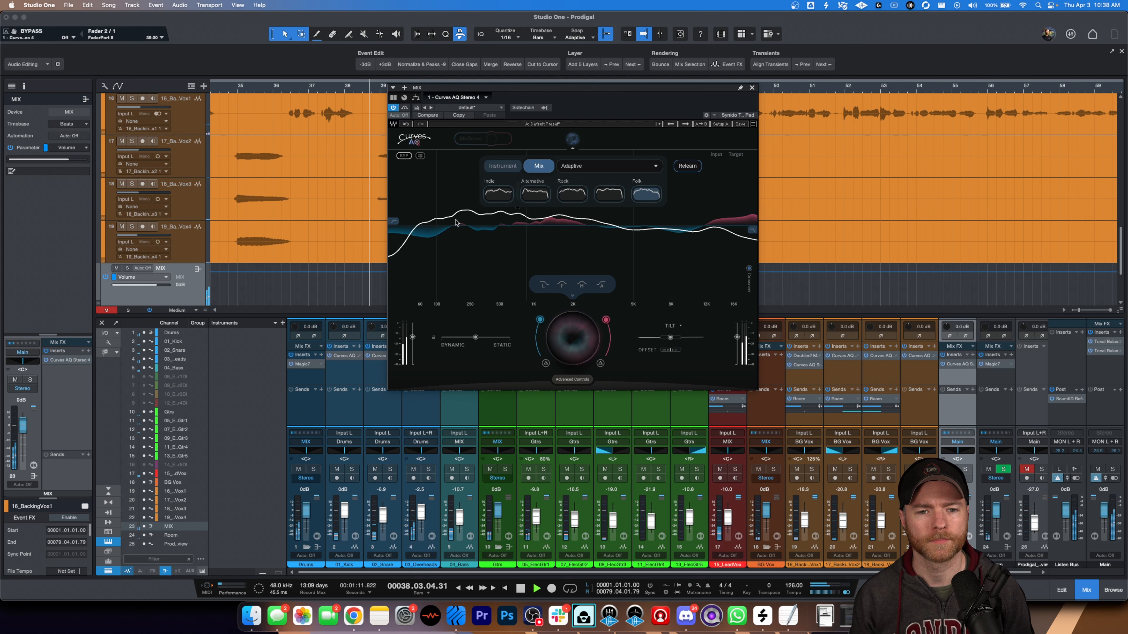
left_click(405, 156)
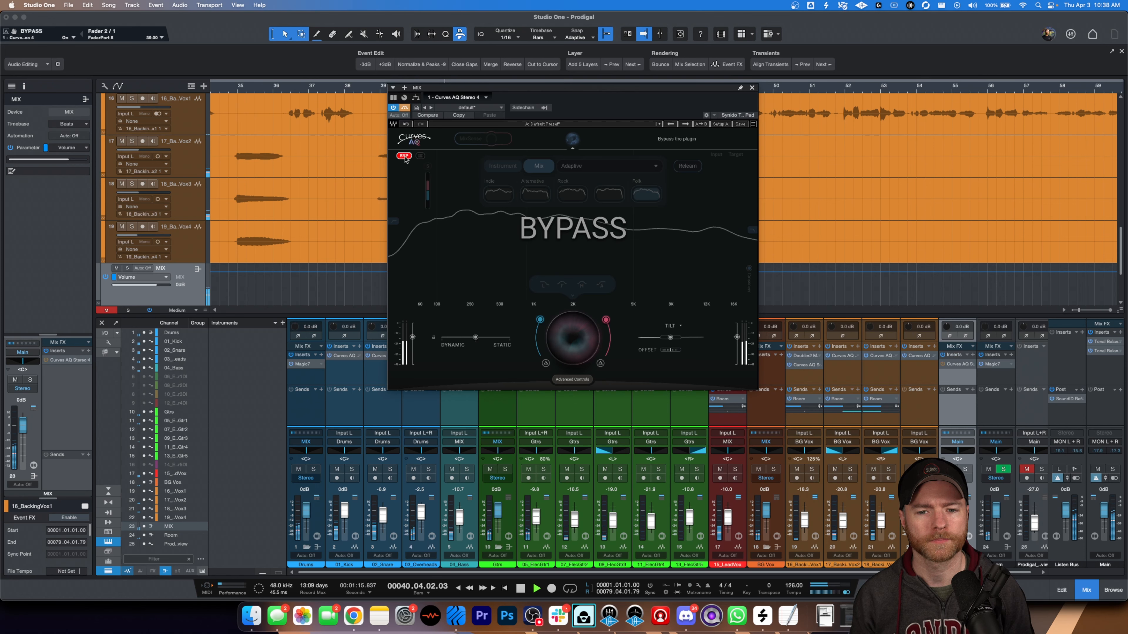
left_click(405, 156)
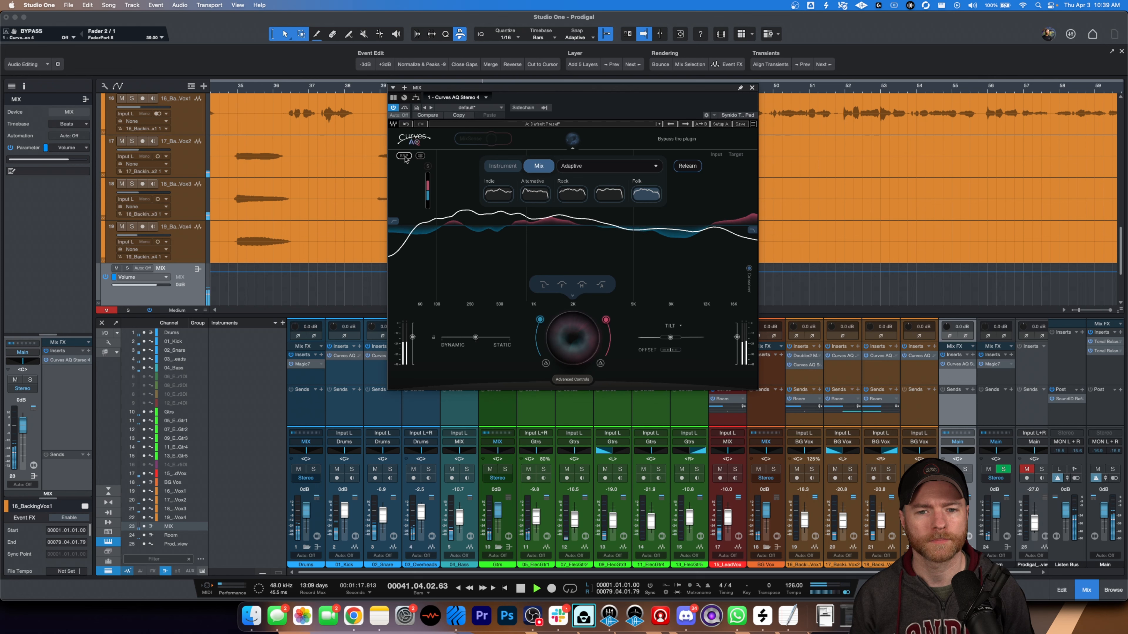
left_click(404, 156)
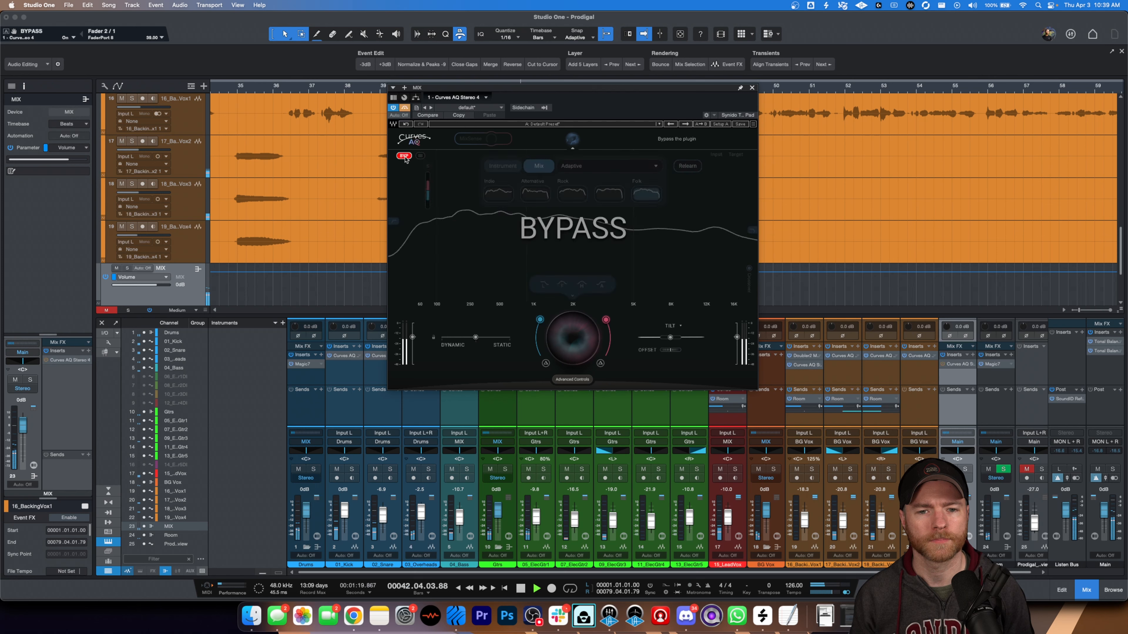
left_click(404, 156)
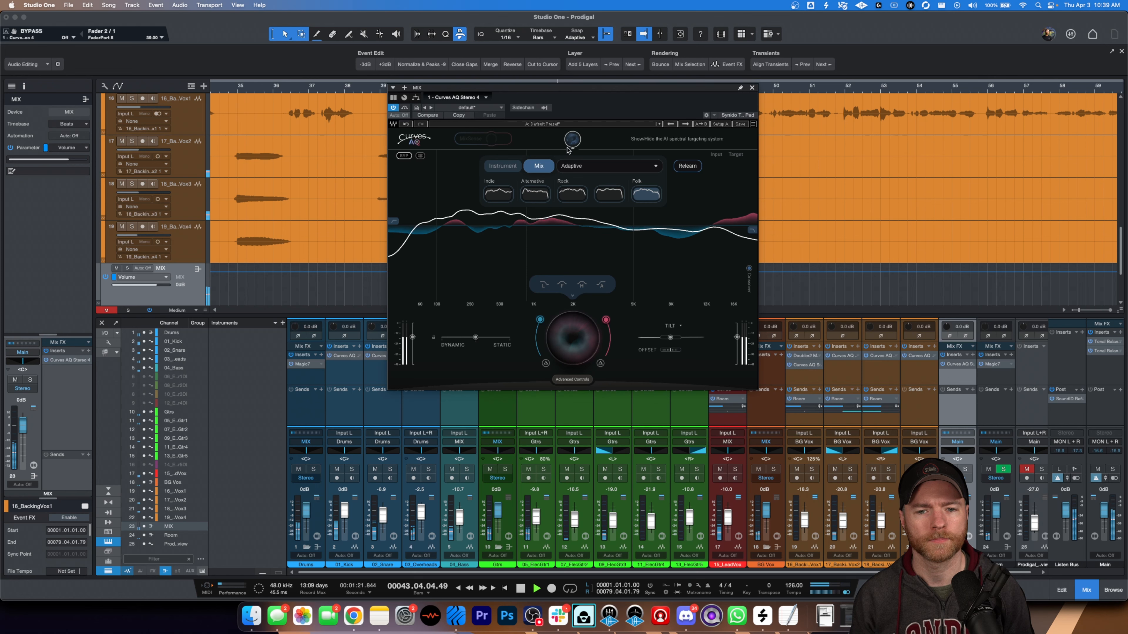
key("space")
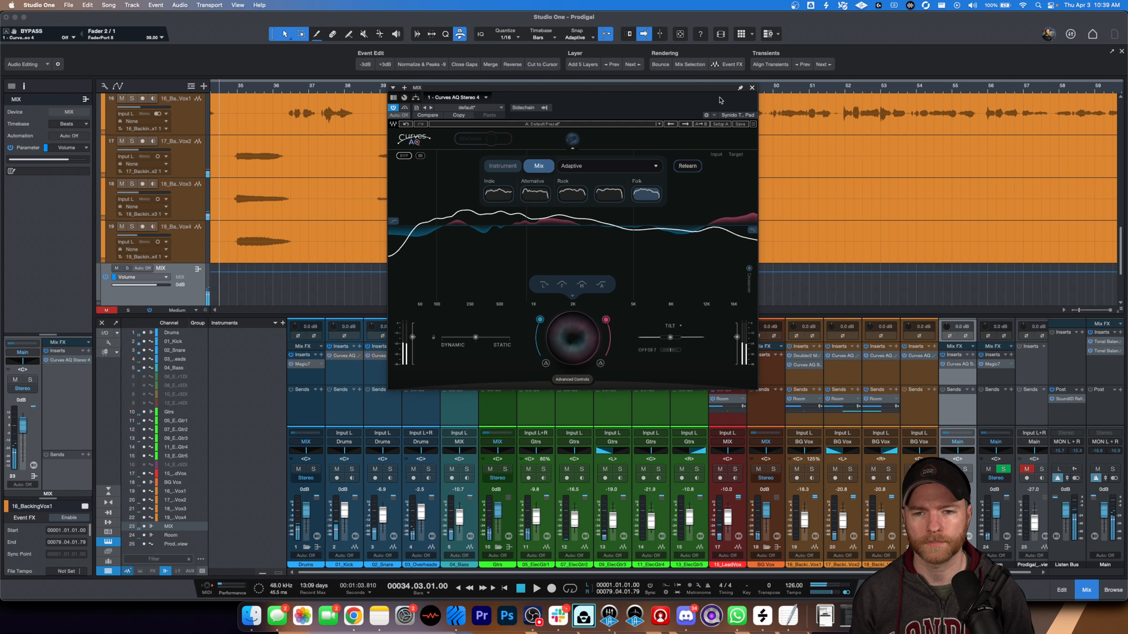
- Compare the mix from bar 34 with the Curves AQ inserts on the individual channels switched off and on
left_click(752, 87)
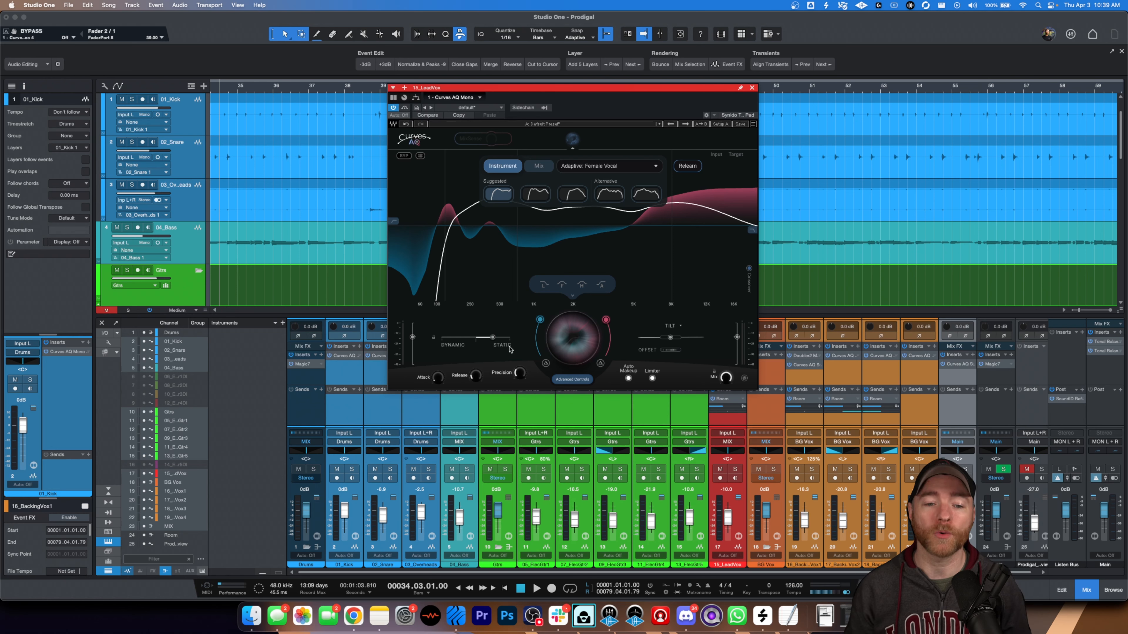
left_click(329, 356)
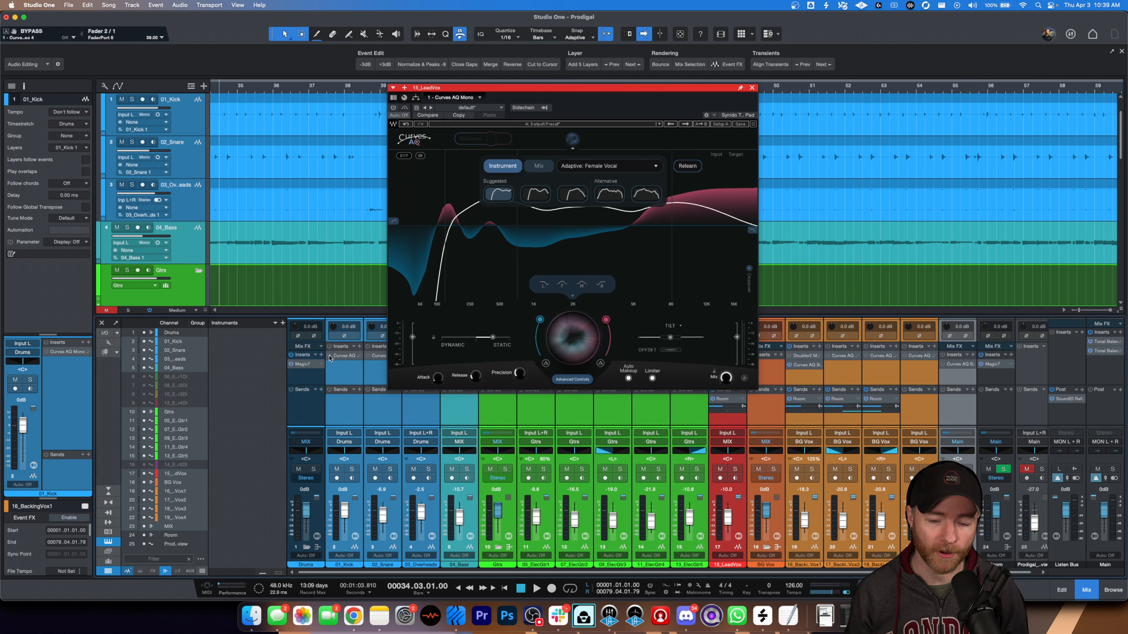
key("space")
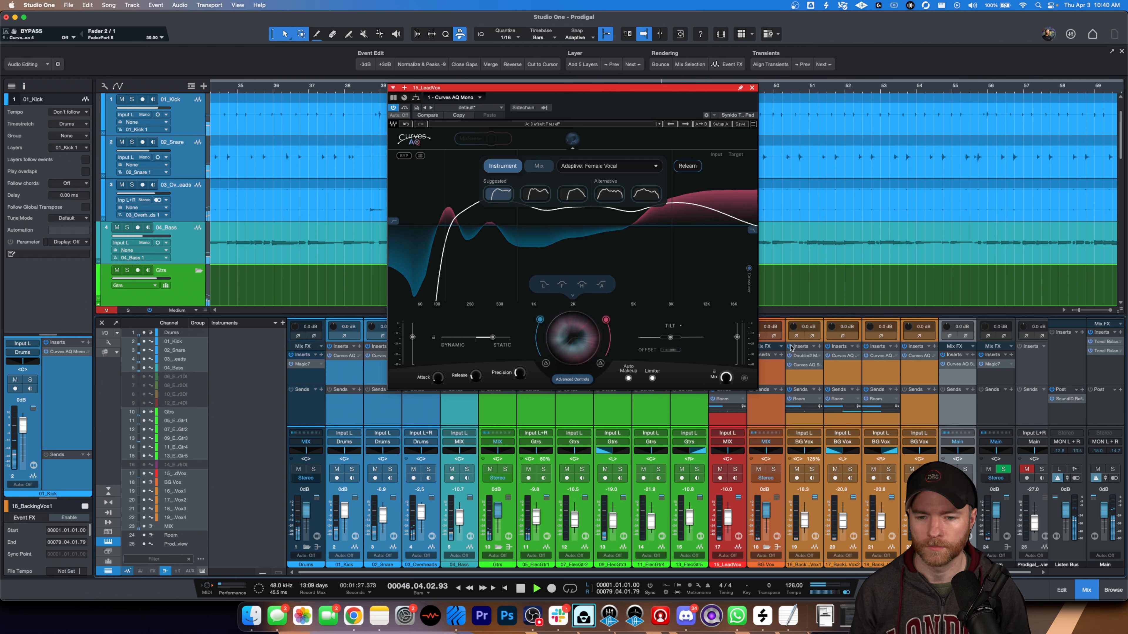
key("space")
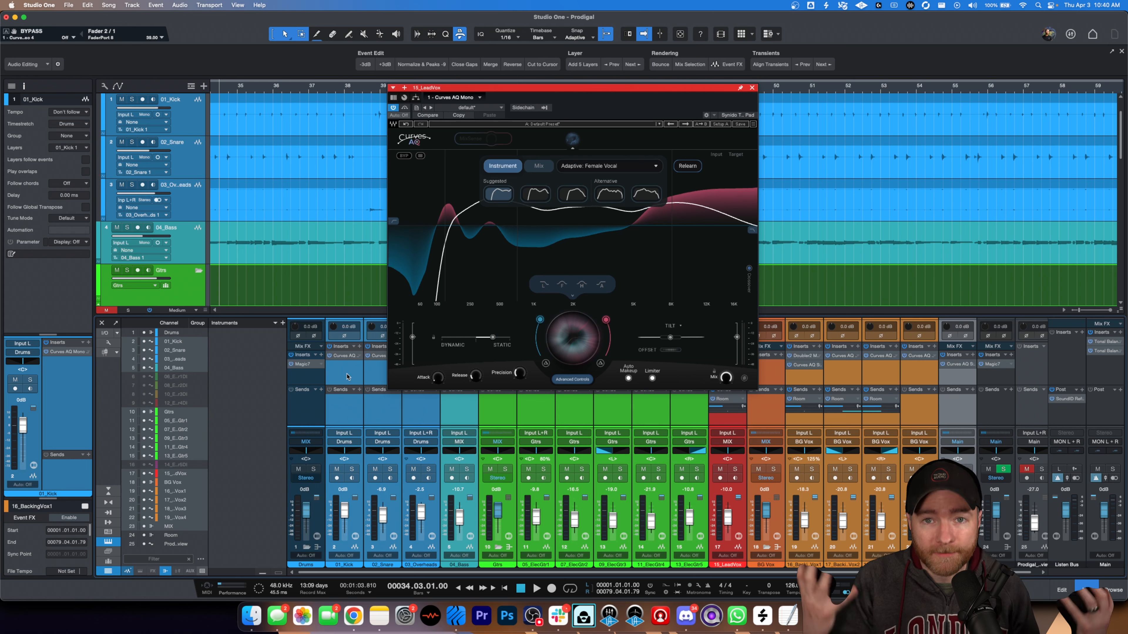
- Play the mix from bar 34, solo 02_Snare, and audition its suggested and alternative Snare Top targets in Curves AQ
left_click(384, 415)
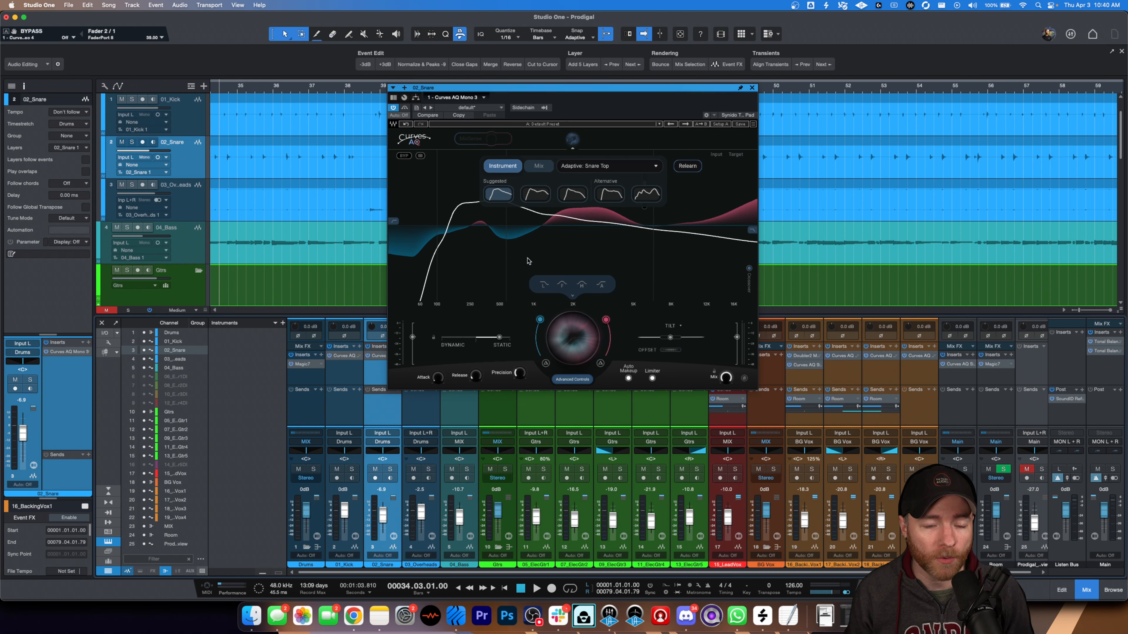
key("space")
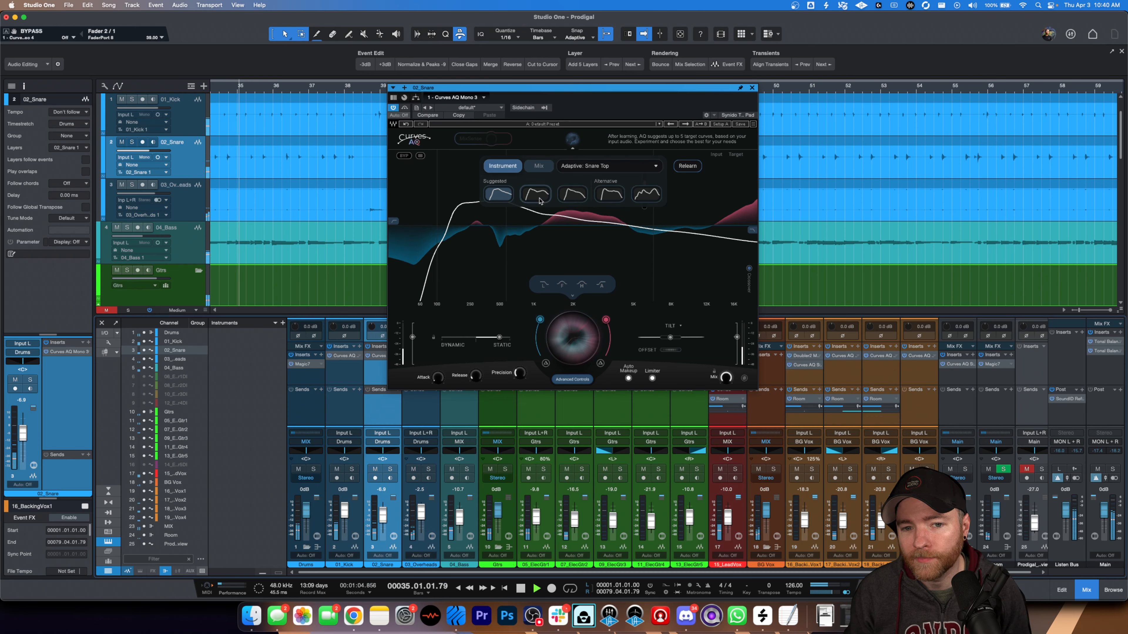
left_click(538, 196)
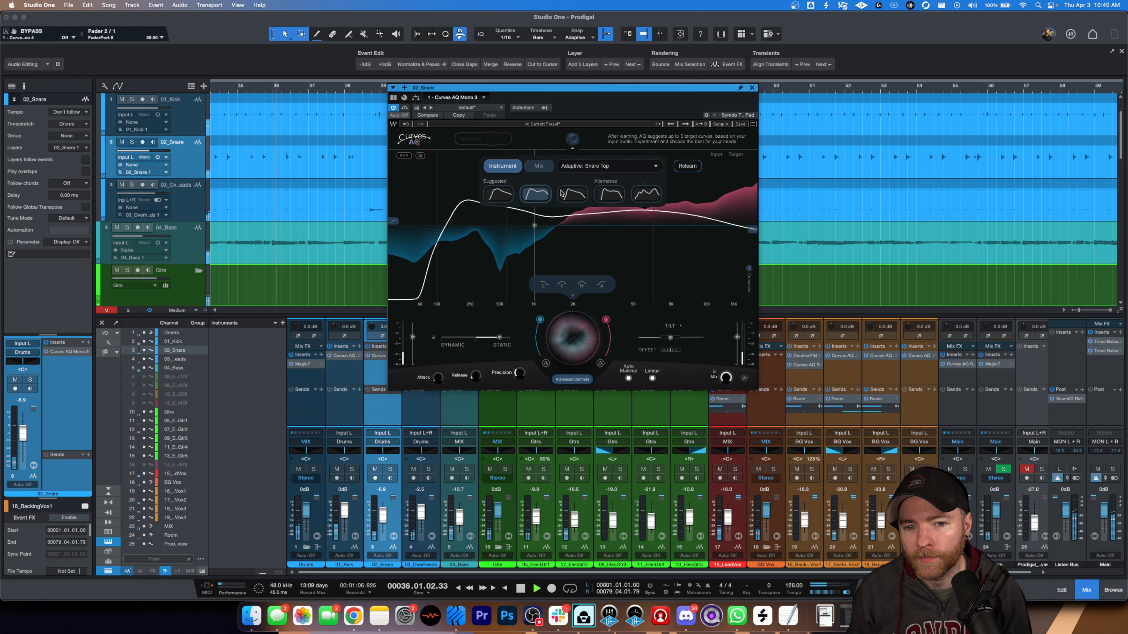
key("s")
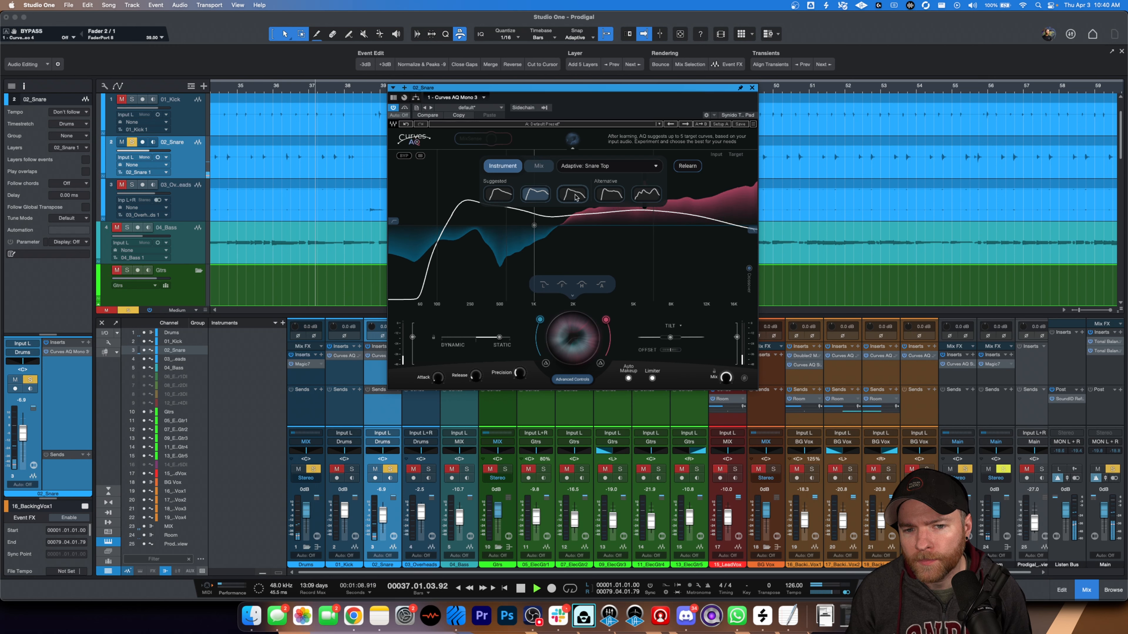
left_click(576, 197)
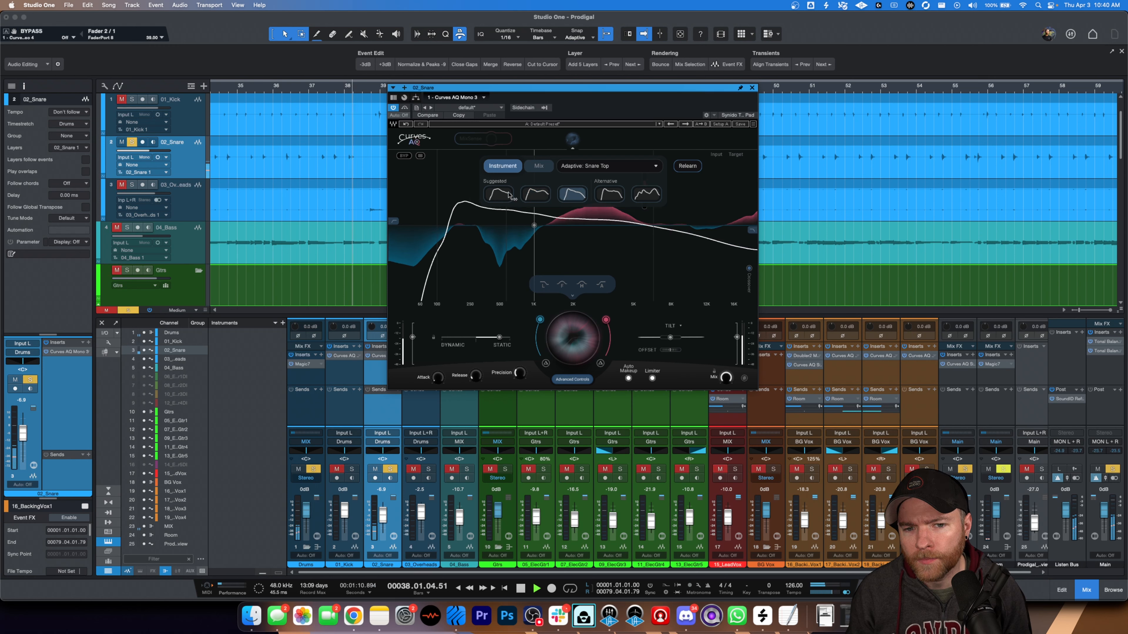
left_click(500, 195)
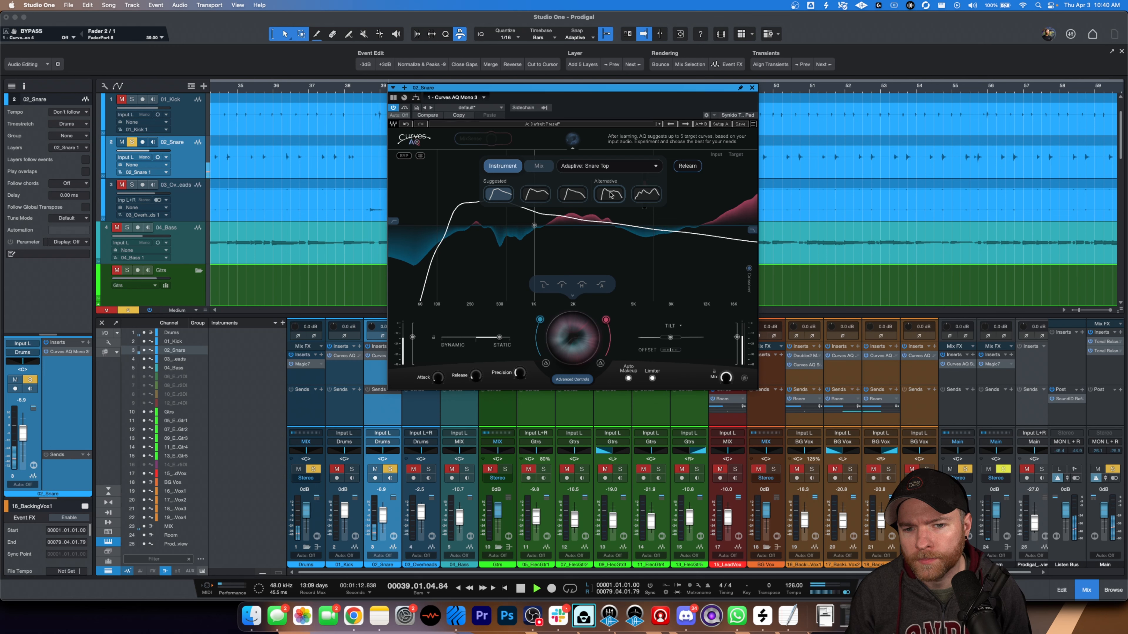
left_click(610, 195)
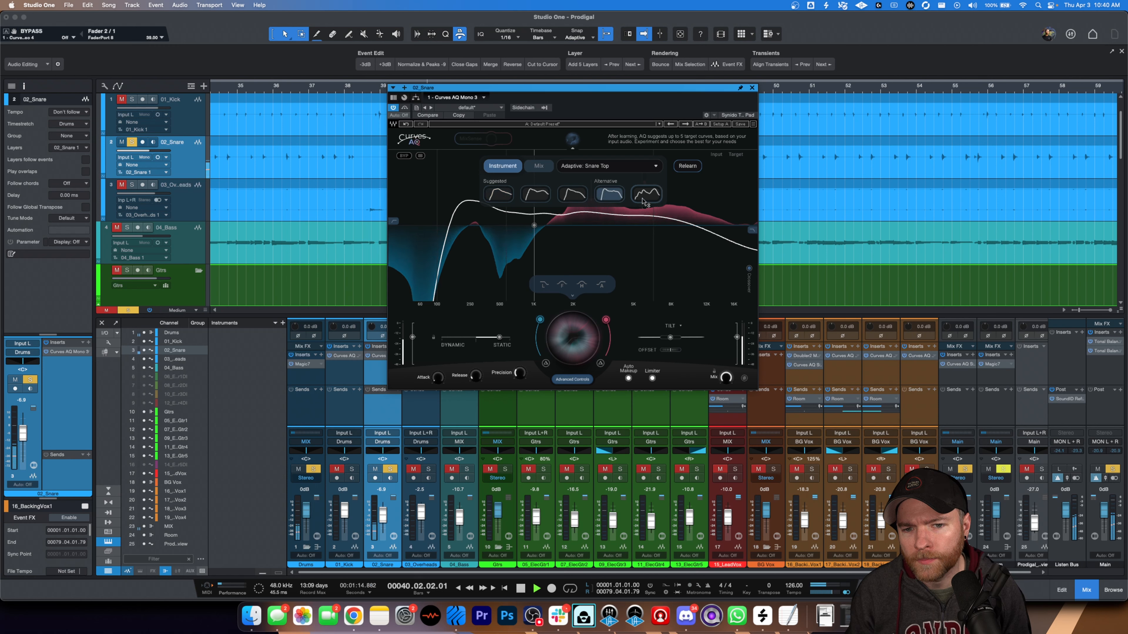
- Compare the snare's targets with the Drums bus soloed and in the full mix, choose the third suggested curve, and stop playback
left_click(314, 469)
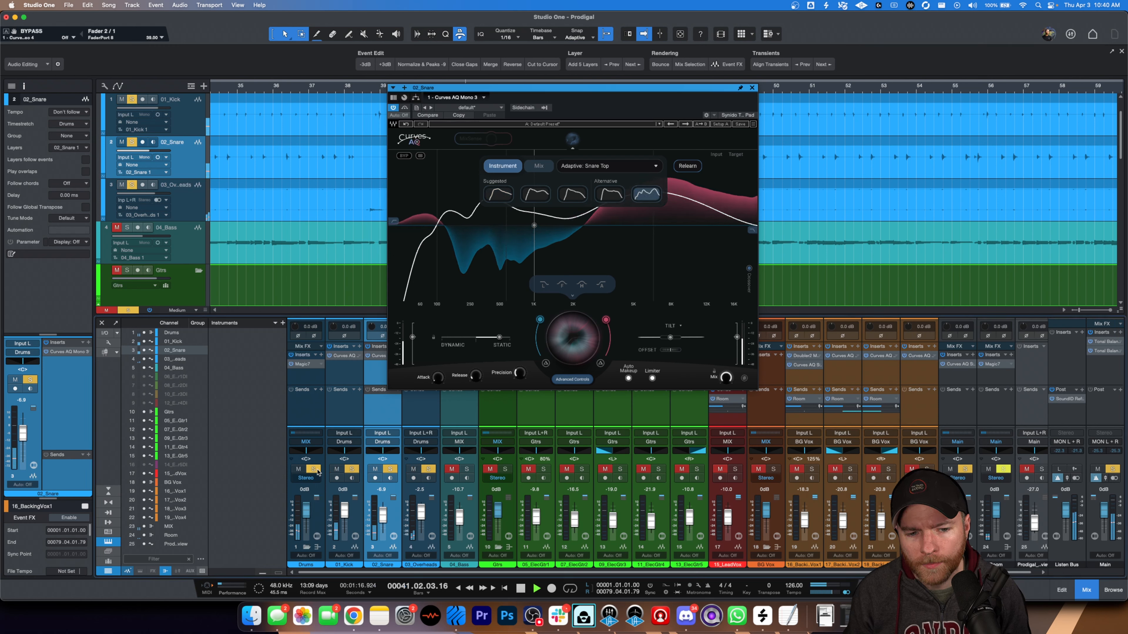
left_click(609, 194)
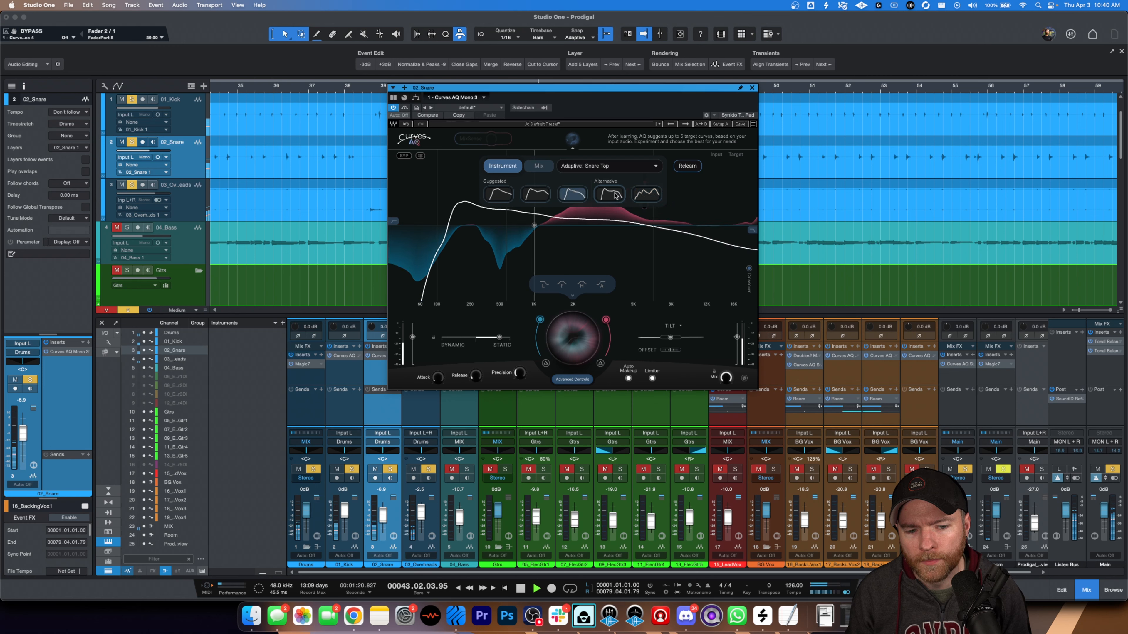
left_click(646, 194)
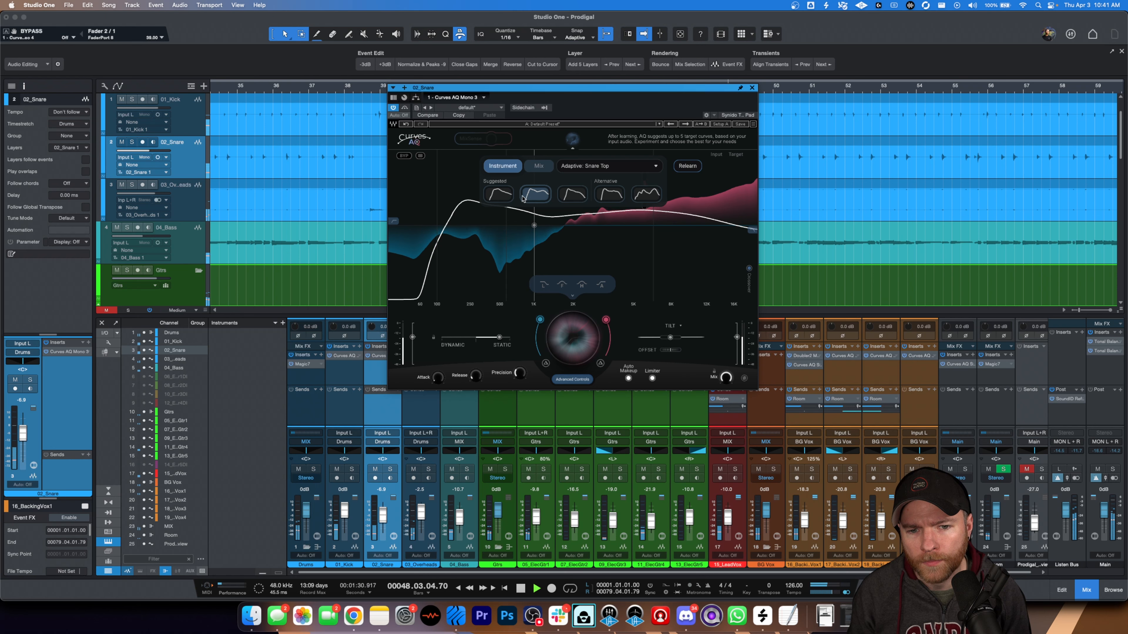
left_click(568, 197)
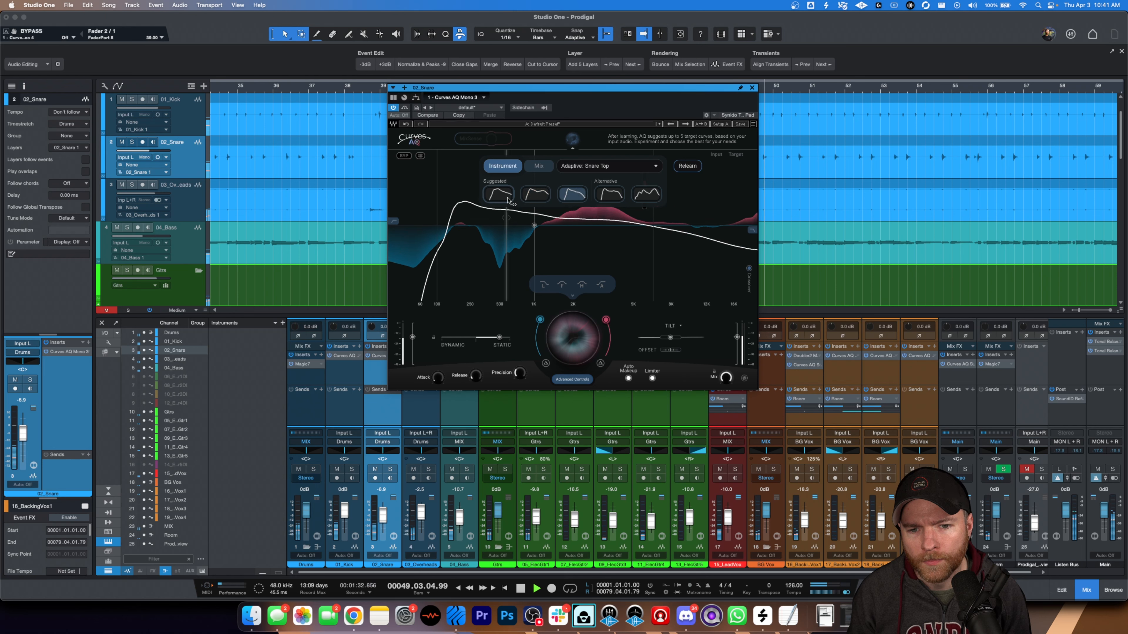
key("space")
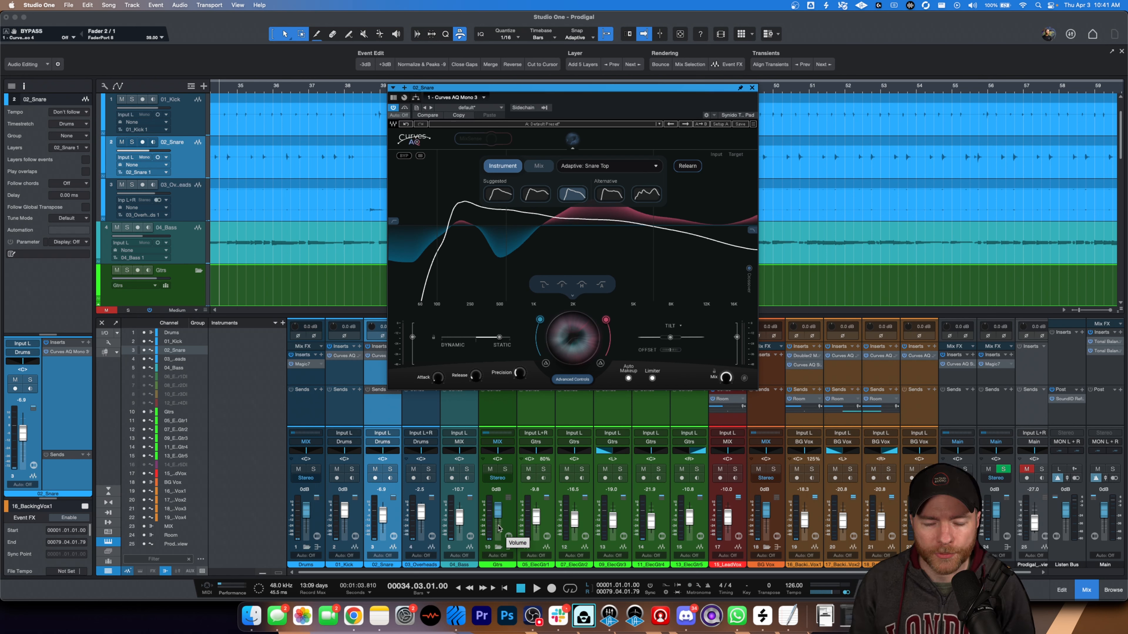
- On 03_Overheads, add a Curves AQ cut node at about 1.2 kHz and set the target Offset to 17
left_click(426, 423)
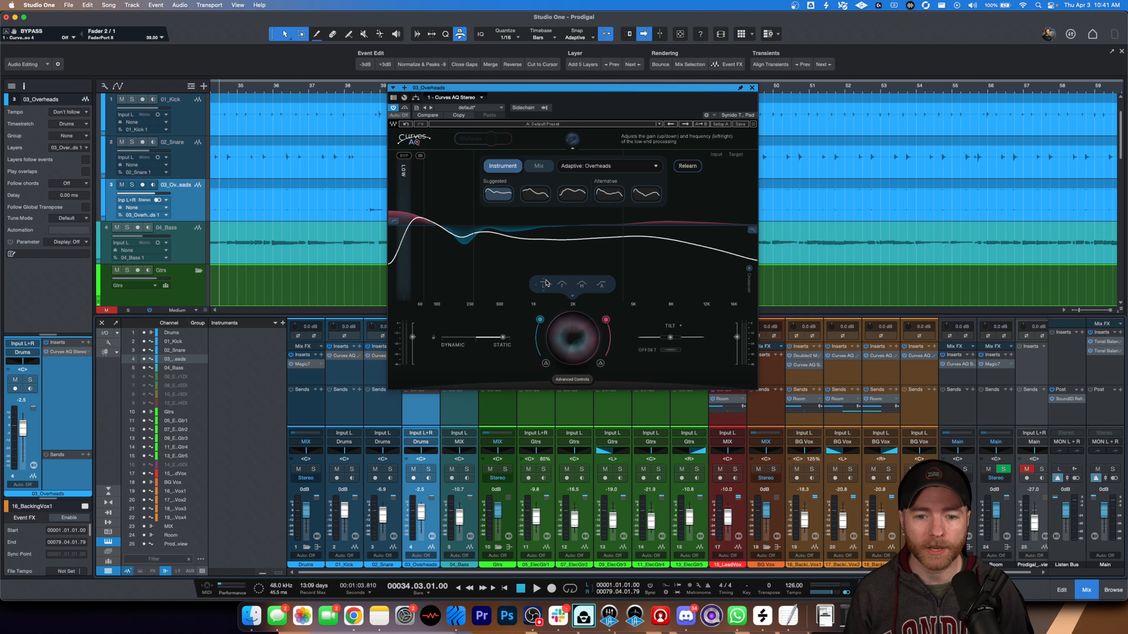
mouse_move(543, 240)
left_mouse_down()
mouse_move(547, 224)
mouse_move(598, 276)
mouse_move(548, 226)
mouse_move(604, 252)
mouse_move(550, 258)
left_mouse_up()
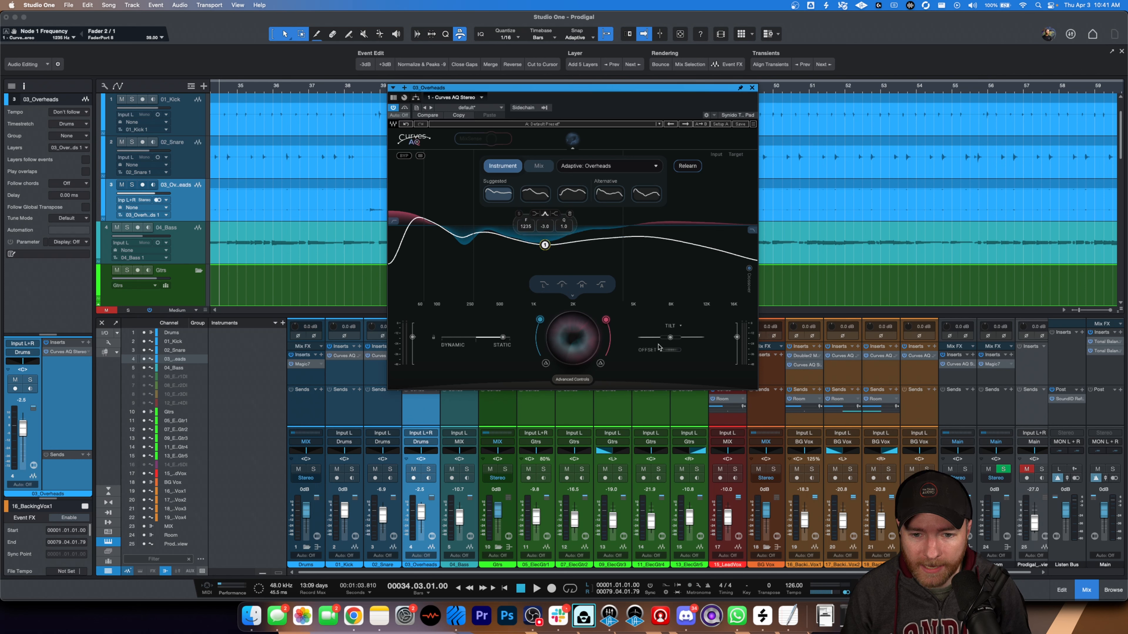
mouse_move(671, 350)
left_mouse_down()
mouse_move(691, 350)
mouse_move(679, 350)
left_mouse_up()
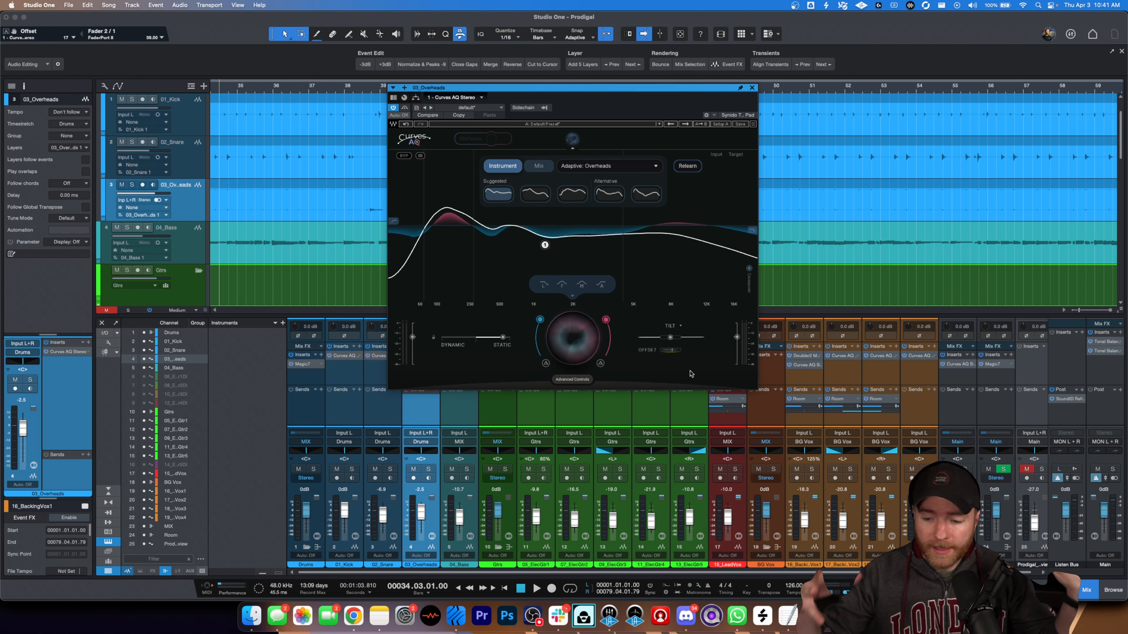